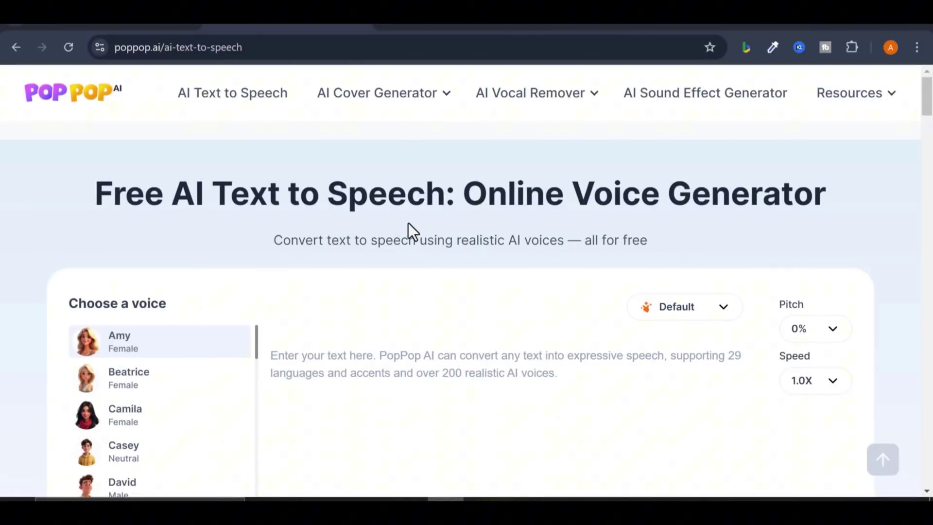
{"action": "scroll", "coordinate": [408, 223], "scroll_direction": "down", "scroll_amount": 12}
{"action": "scroll", "coordinate": [408, 222], "scroll_direction": "down", "scroll_amount": 20}
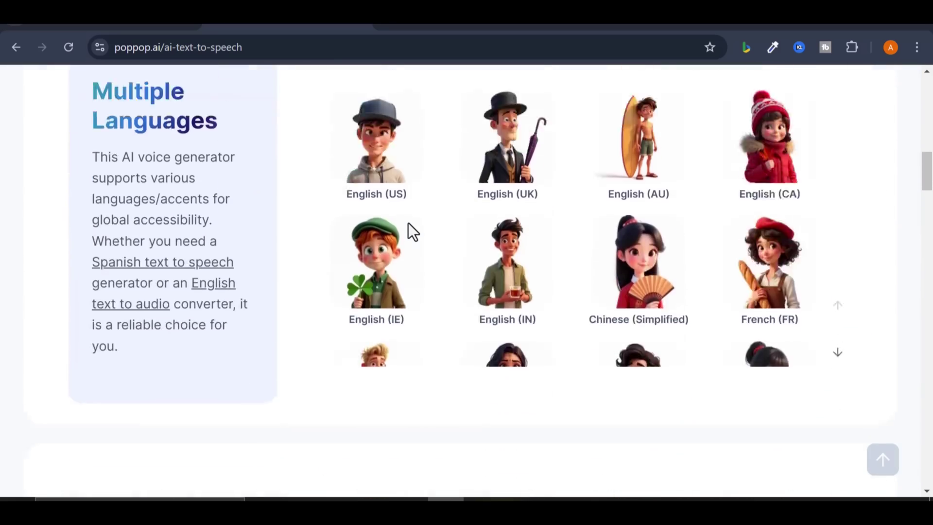
{"action": "scroll", "coordinate": [408, 223], "scroll_direction": "down", "scroll_amount": 5}
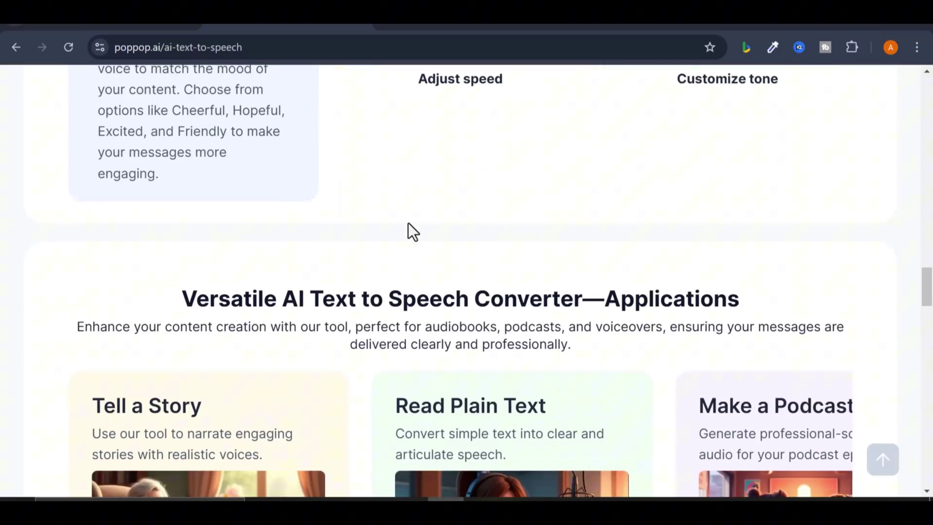
{"action": "scroll", "coordinate": [407, 222], "scroll_direction": "up", "scroll_amount": 15}
{"action": "scroll", "coordinate": [408, 223], "scroll_direction": "up", "scroll_amount": 18}
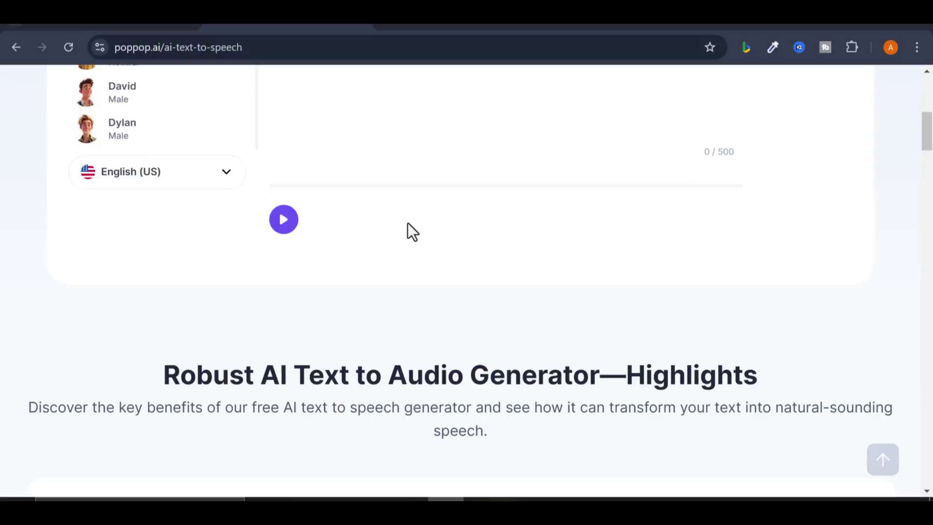
{"action": "scroll", "coordinate": [408, 222], "scroll_direction": "down", "scroll_amount": 10}
{"action": "scroll", "coordinate": [407, 222], "scroll_direction": "up", "scroll_amount": 8}
{"action": "scroll", "coordinate": [407, 222], "scroll_direction": "up", "scroll_amount": 2}
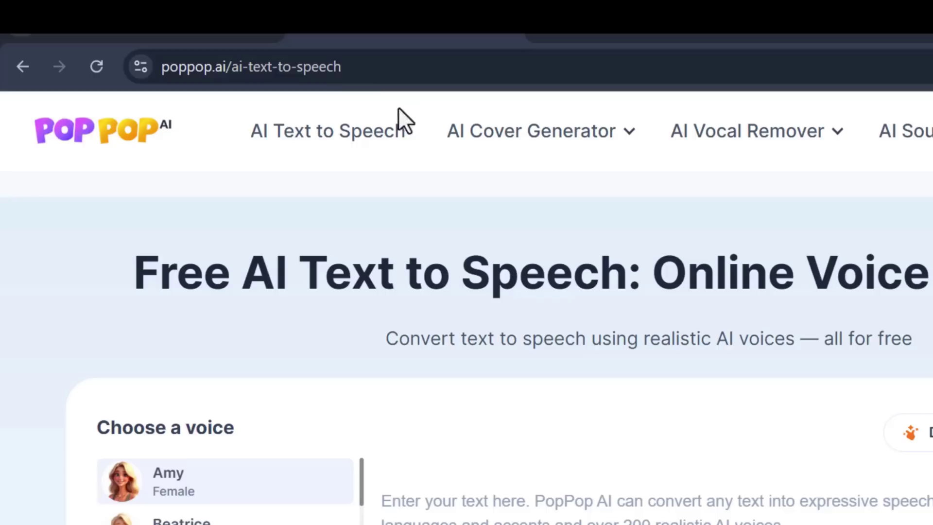
{"action": "left_click_drag", "start_coordinate": [232, 67], "coordinate": [160, 76]}
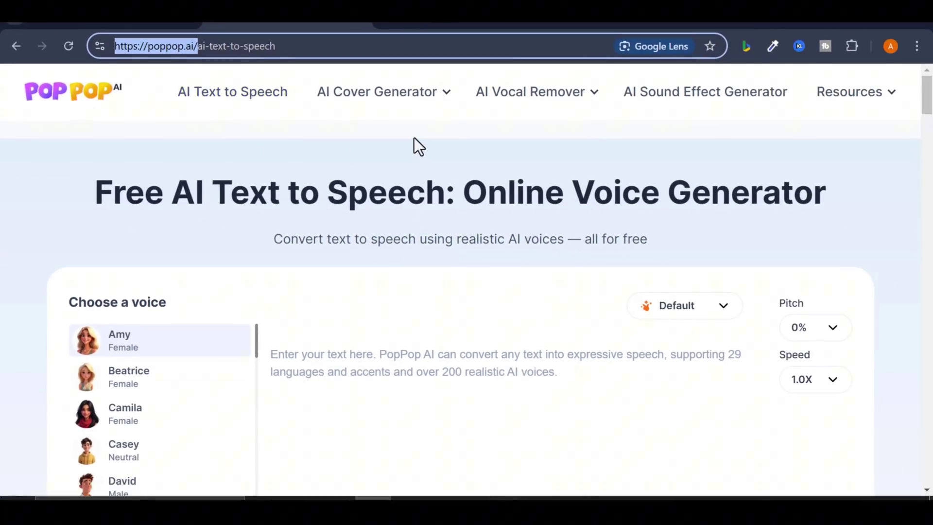
Paste the 181-character 'Every step you take…' passage into the text box and preview Beatrice.
{"action": "scroll", "coordinate": [360, 234], "scroll_direction": "down", "scroll_amount": 2}
{"action": "right_click", "coordinate": [337, 264]}
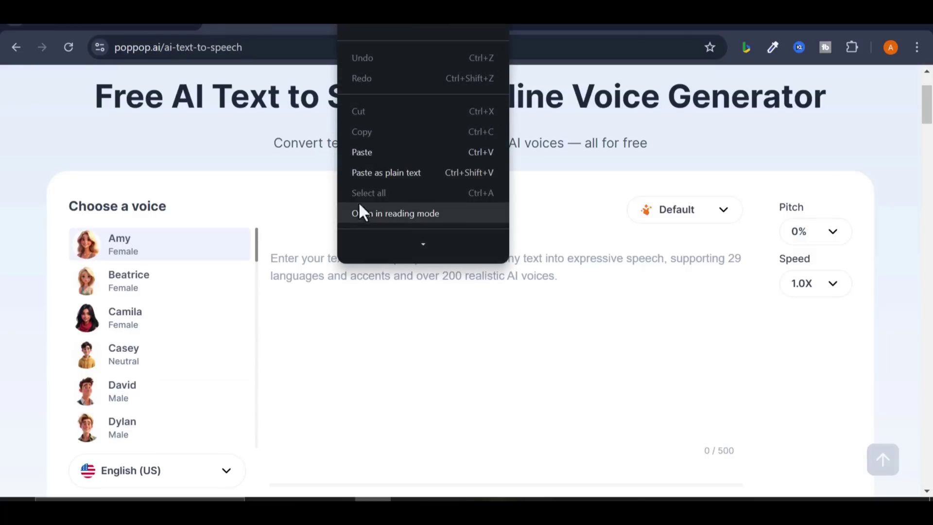
{"action": "left_click", "coordinate": [362, 152]}
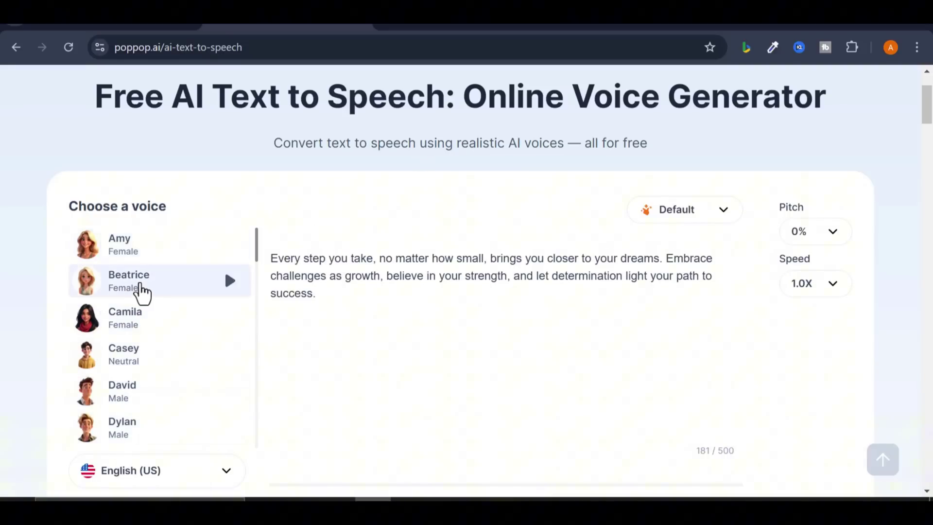
{"action": "left_click", "coordinate": [228, 246]}
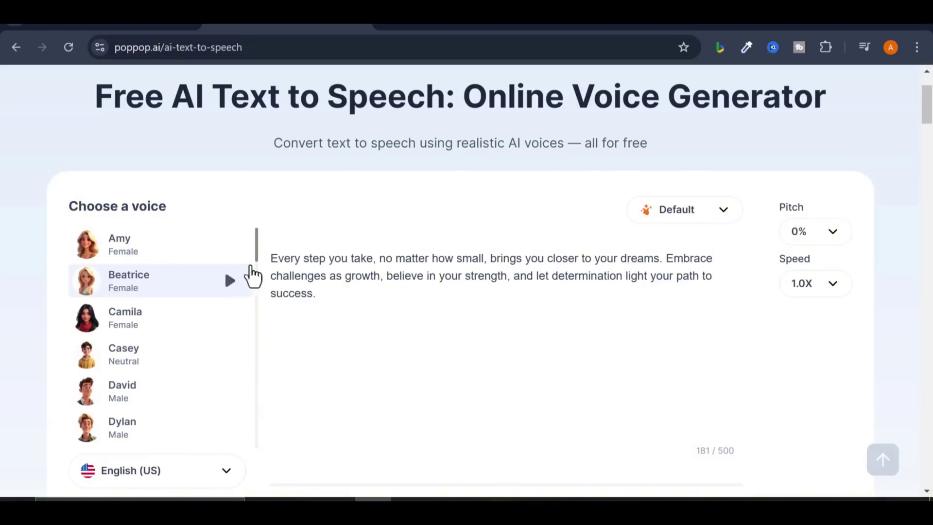
Set the speaking style to Friendly, leaving the language at English (US) and pitch at 0%.
{"action": "scroll", "coordinate": [237, 207], "scroll_direction": "down", "scroll_amount": 2}
{"action": "left_click", "coordinate": [225, 382]}
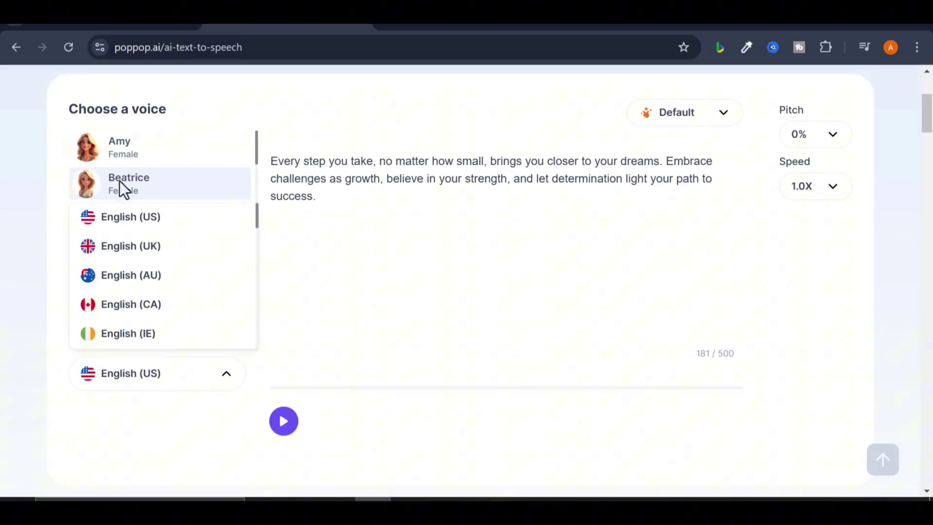
{"action": "scroll", "coordinate": [129, 247], "scroll_direction": "down", "scroll_amount": 8}
{"action": "scroll", "coordinate": [130, 298], "scroll_direction": "up", "scroll_amount": 3}
{"action": "scroll", "coordinate": [134, 282], "scroll_direction": "up", "scroll_amount": 5}
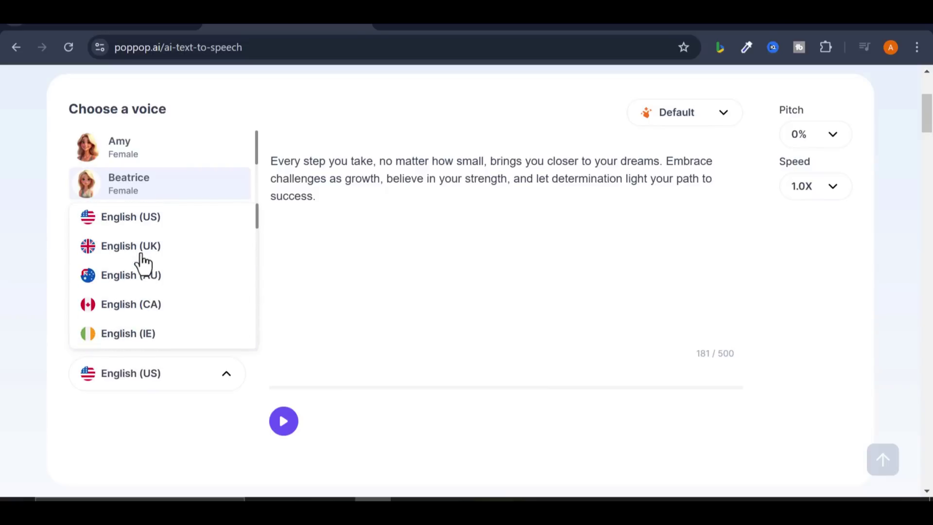
{"action": "left_click", "coordinate": [326, 217]}
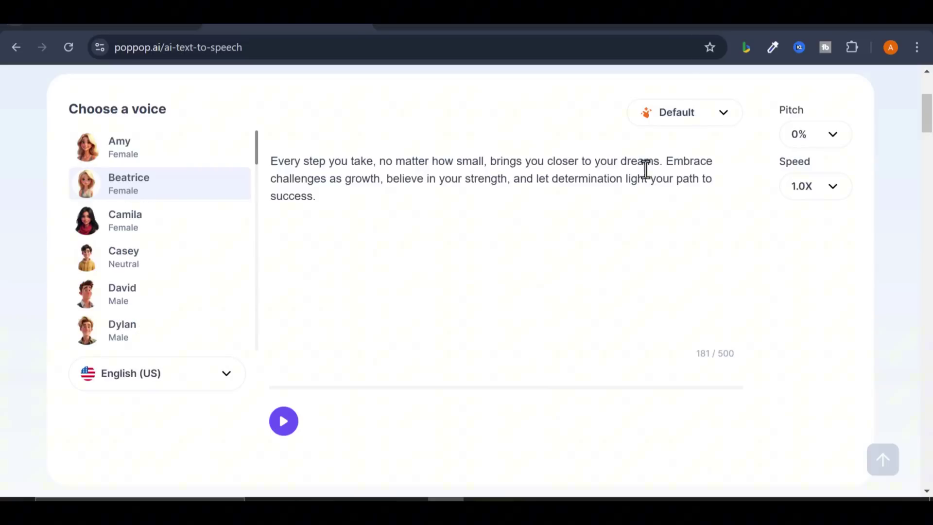
{"action": "left_click", "coordinate": [685, 144]}
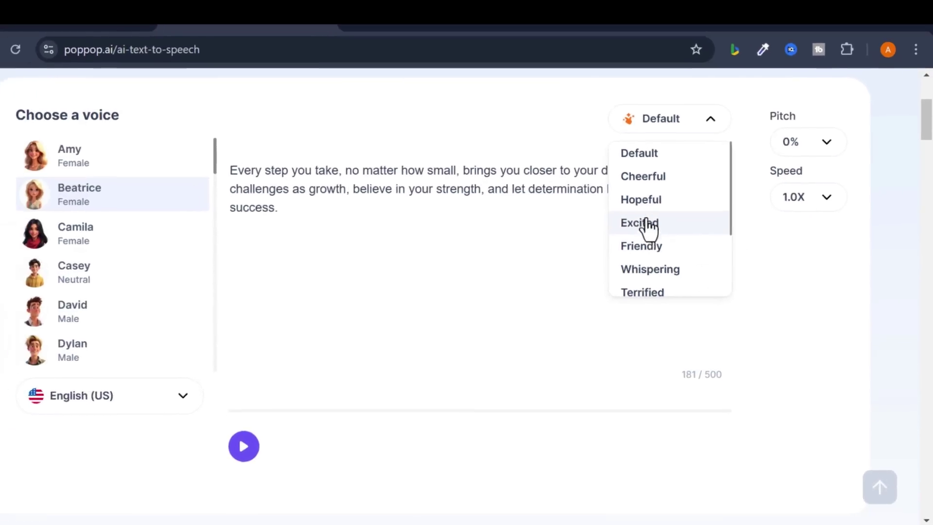
{"action": "left_click", "coordinate": [649, 243]}
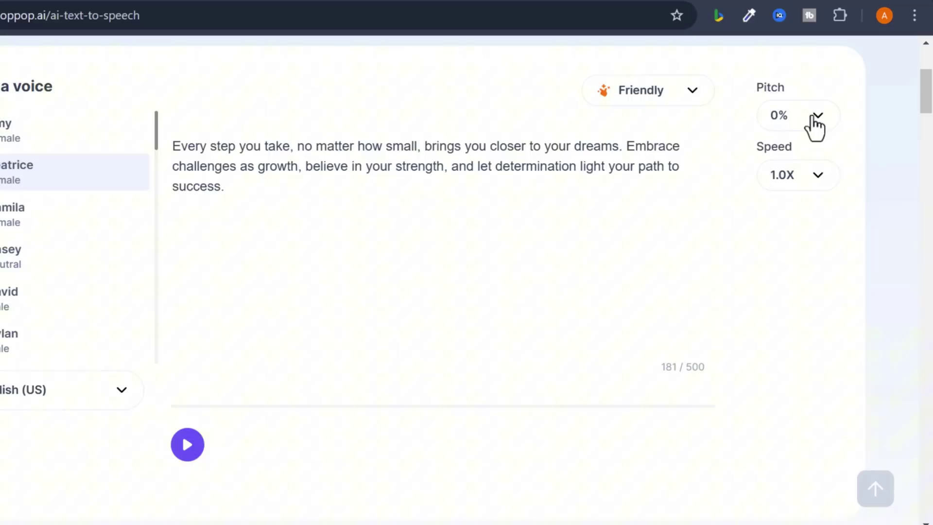
{"action": "left_click", "coordinate": [814, 118]}
{"action": "left_click", "coordinate": [684, 158]}
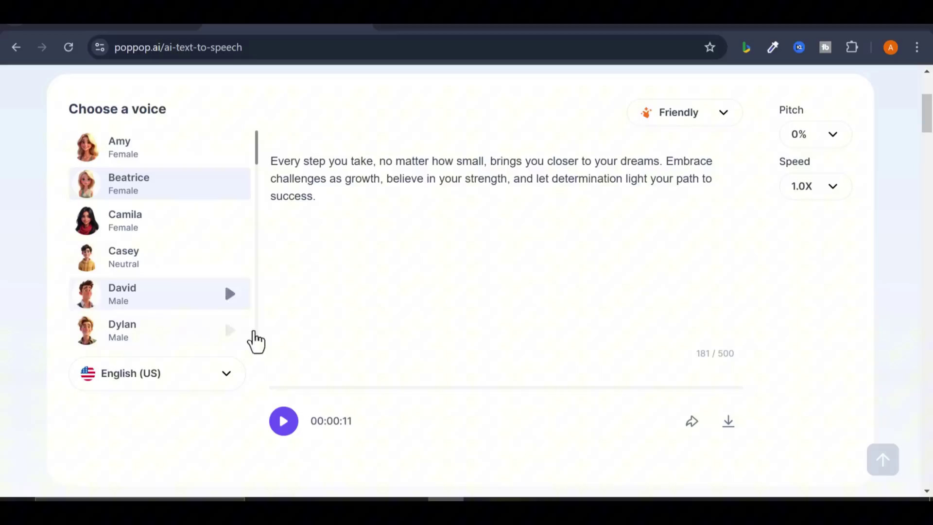
Generate and play the 11-second Friendly-style Beatrice voiceover of the passage.
{"action": "left_click", "coordinate": [282, 423]}
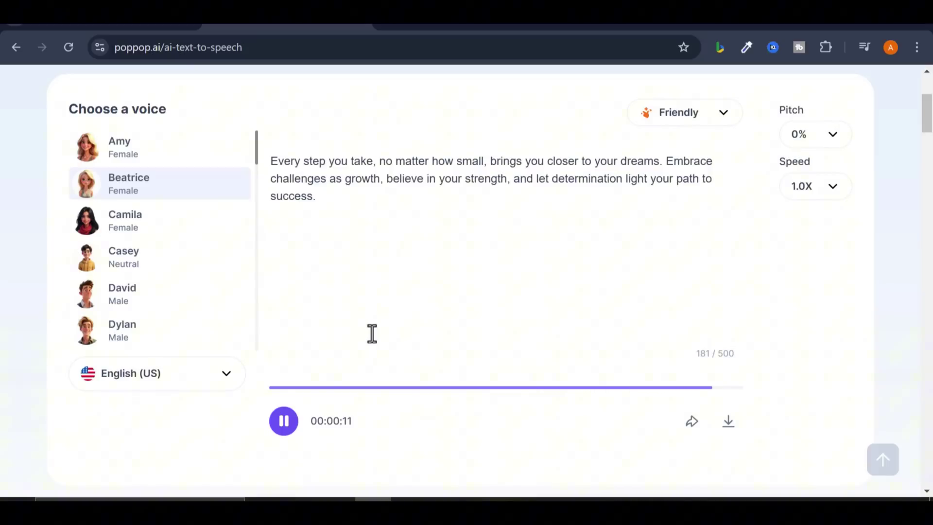
Download the generated Beatrice voiceover from the audio player as an mp3.
{"action": "scroll", "coordinate": [173, 328], "scroll_direction": "up", "scroll_amount": 2}
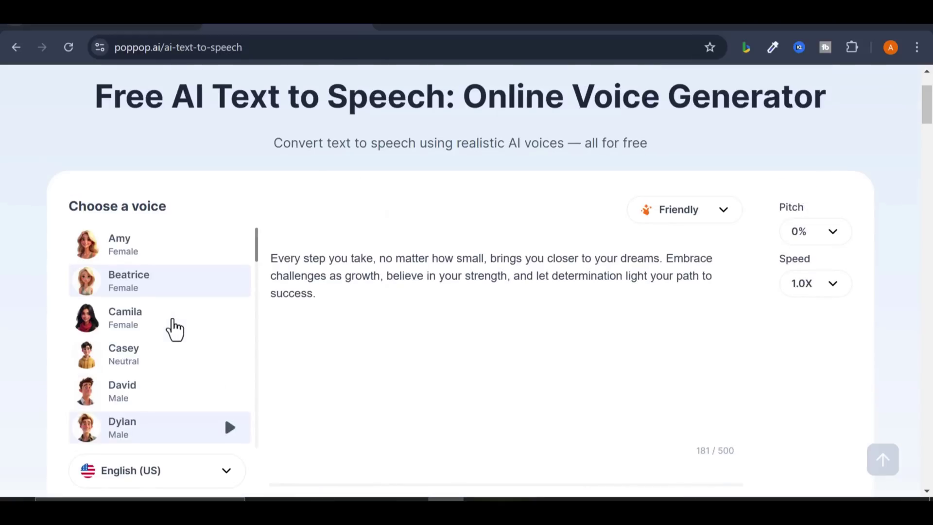
{"action": "scroll", "coordinate": [130, 269], "scroll_direction": "down", "scroll_amount": 15}
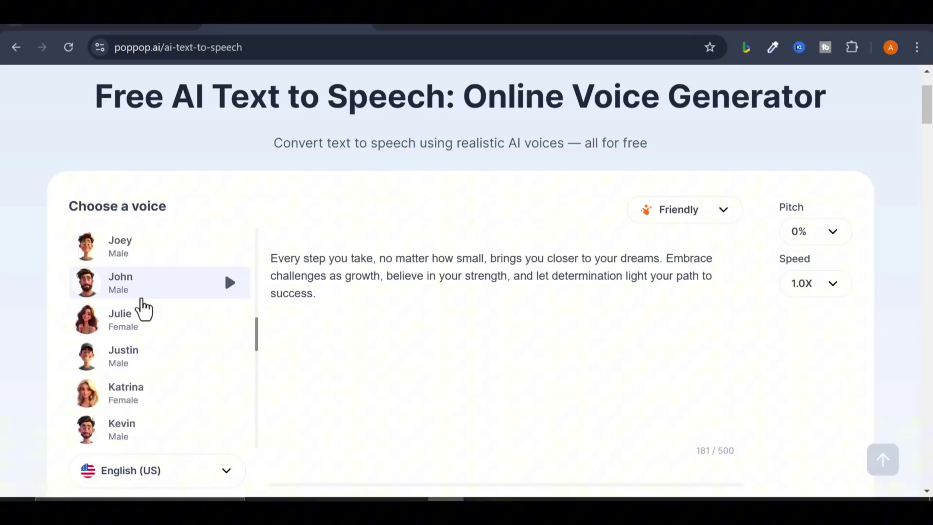
{"action": "scroll", "coordinate": [166, 381], "scroll_direction": "down", "scroll_amount": 4}
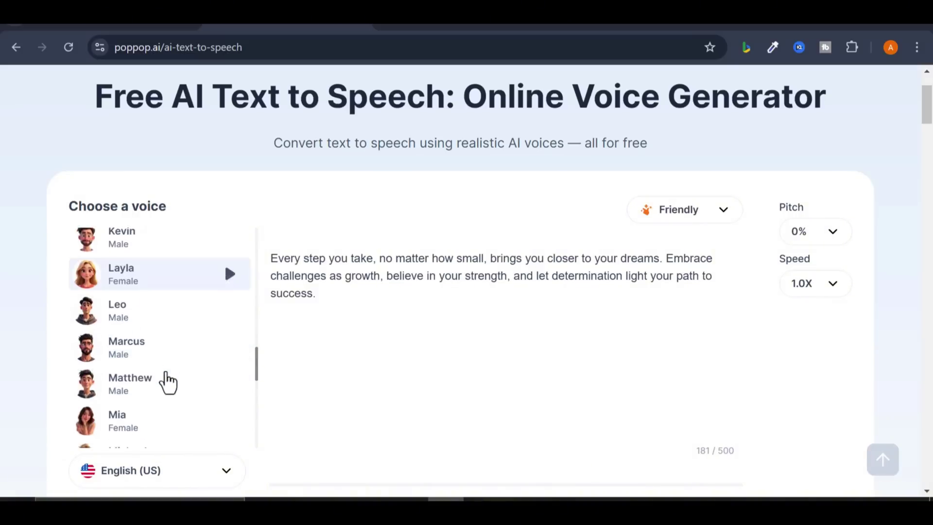
{"action": "scroll", "coordinate": [143, 297], "scroll_direction": "down", "scroll_amount": 6}
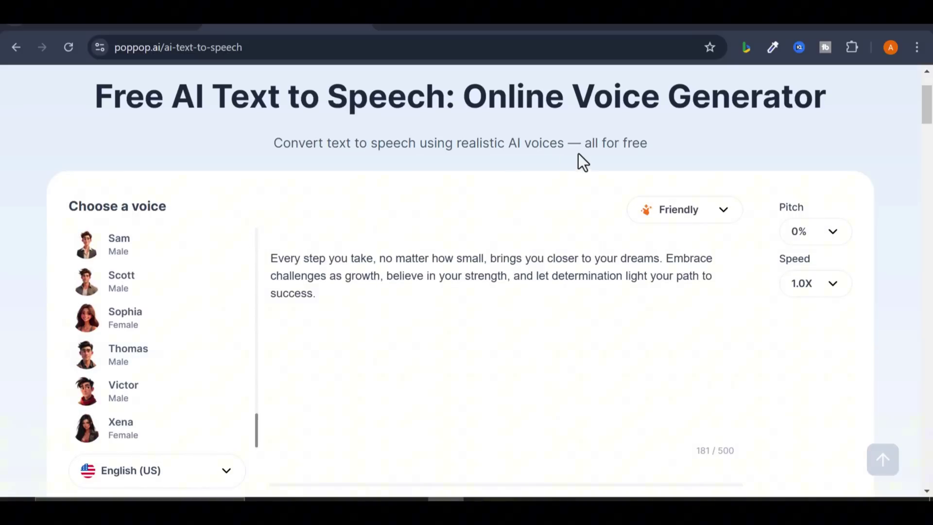
{"action": "scroll", "coordinate": [267, 328], "scroll_direction": "down", "scroll_amount": 2}
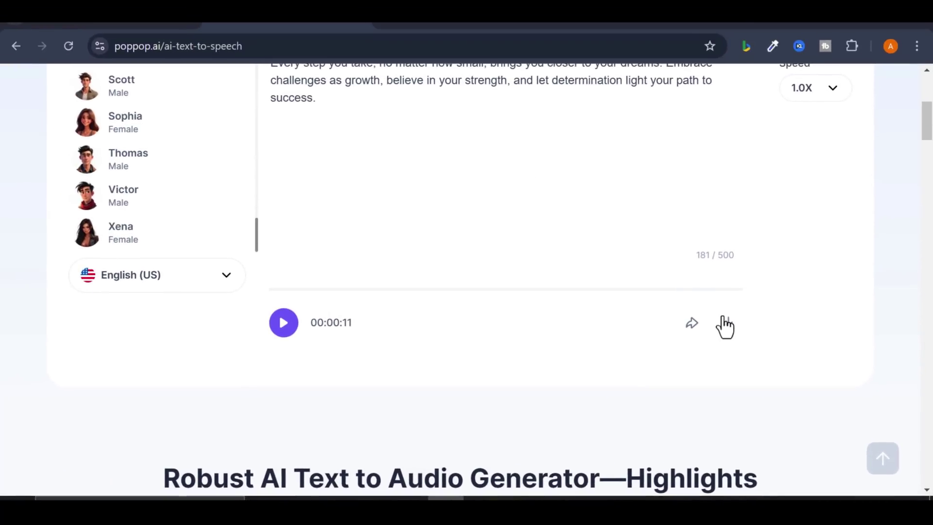
{"action": "left_click", "coordinate": [729, 331]}
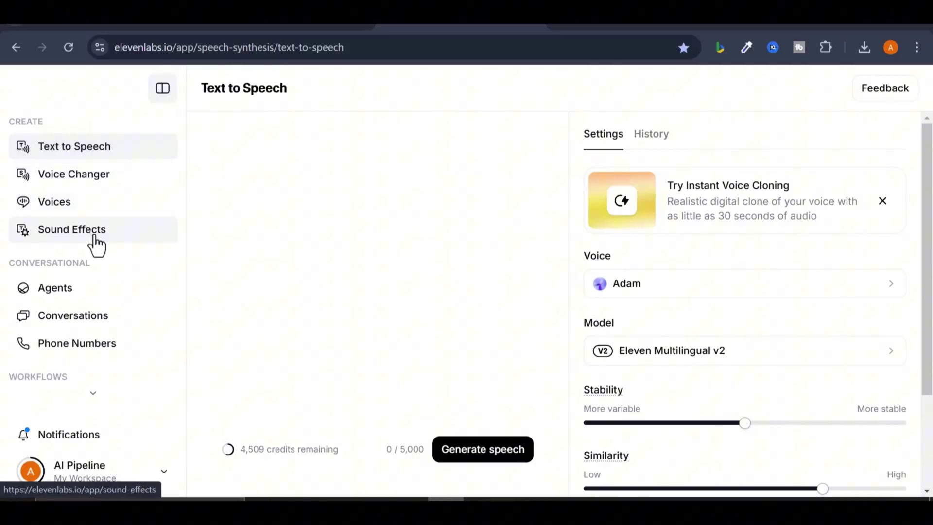
Highlight the Text to Speech heading and put the cursor in the empty text area.
{"action": "scroll", "coordinate": [96, 316], "scroll_direction": "down", "scroll_amount": 4}
{"action": "scroll", "coordinate": [96, 335], "scroll_direction": "up", "scroll_amount": 4}
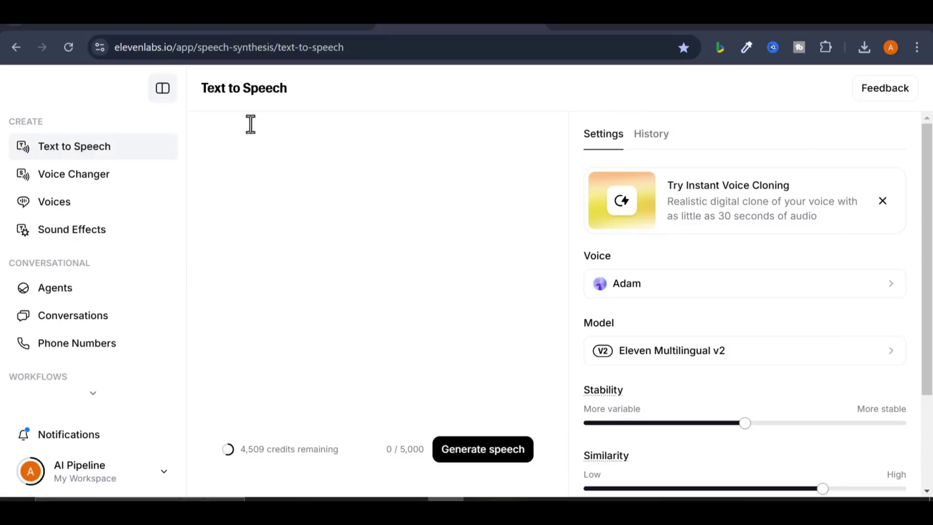
{"action": "left_click_drag", "start_coordinate": [204, 87], "coordinate": [283, 96]}
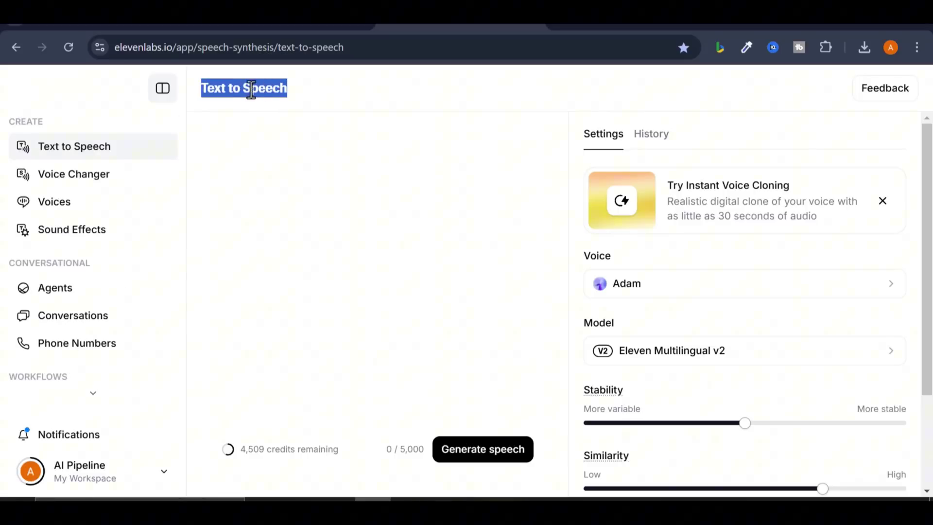
{"action": "left_click", "coordinate": [246, 225]}
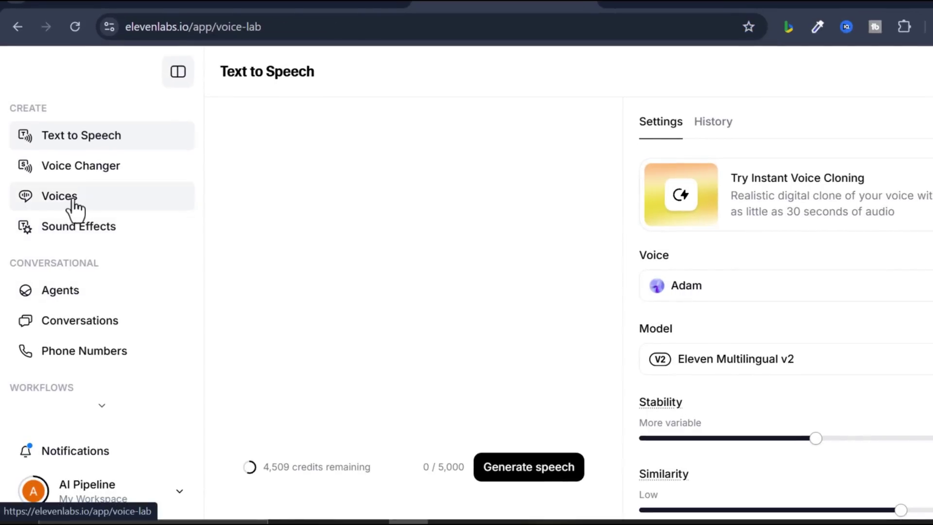
On the Voices page, play the sample previews of Adam, Alice and Antoni.
{"action": "left_click", "coordinate": [73, 202]}
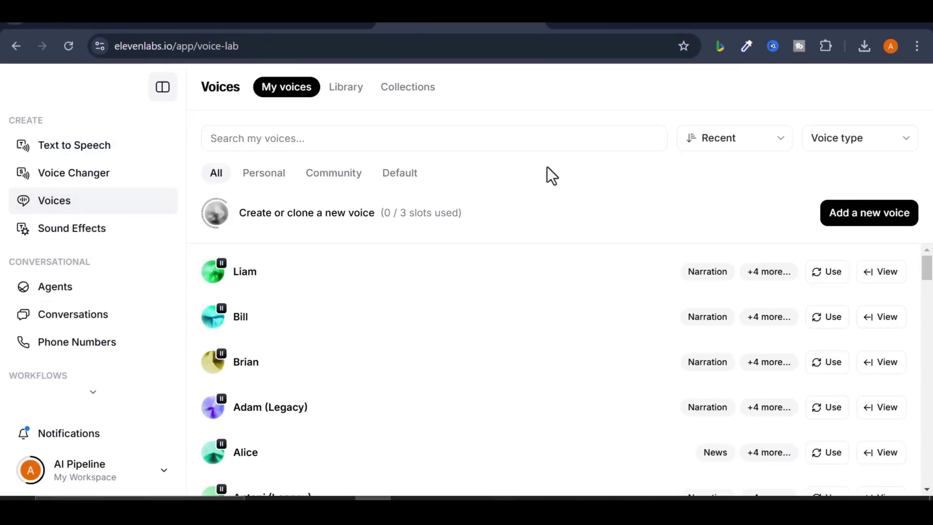
{"action": "scroll", "coordinate": [240, 340], "scroll_direction": "down", "scroll_amount": 15}
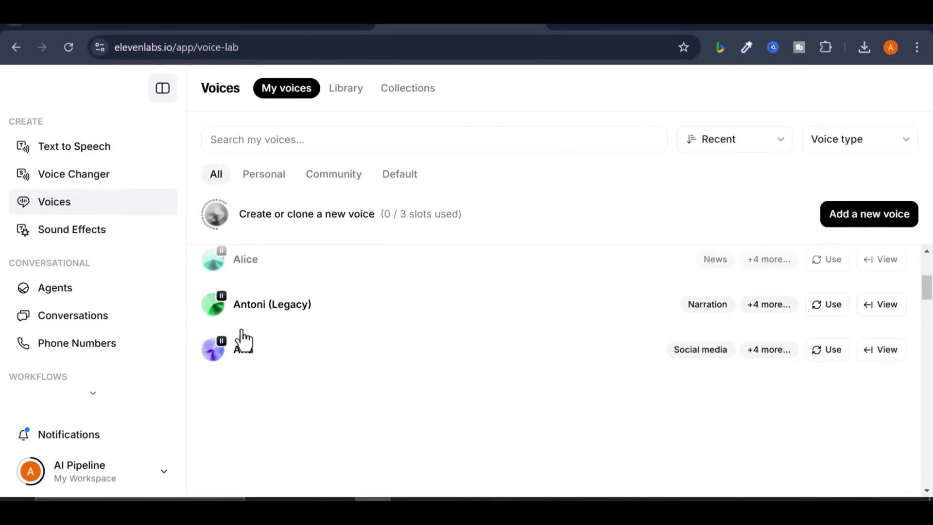
{"action": "scroll", "coordinate": [276, 395], "scroll_direction": "down", "scroll_amount": 5}
{"action": "scroll", "coordinate": [275, 395], "scroll_direction": "up", "scroll_amount": 5}
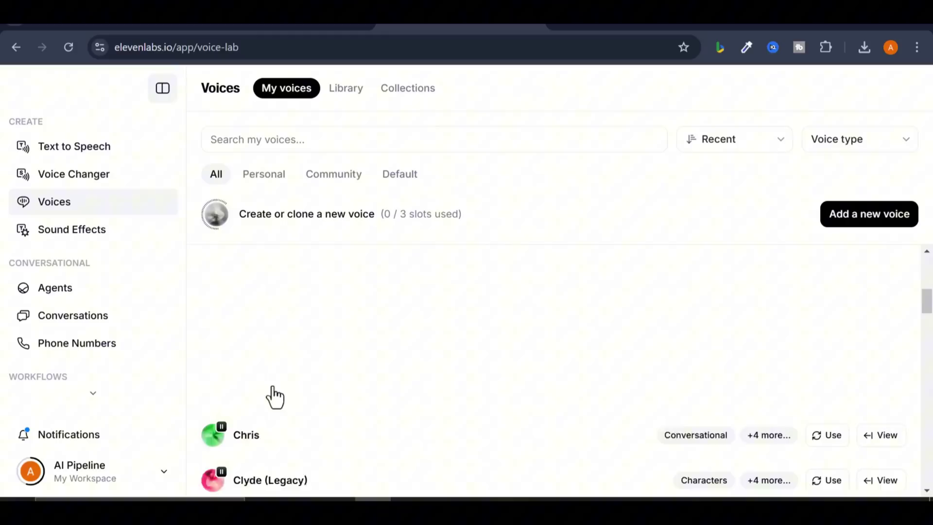
{"action": "scroll", "coordinate": [281, 362], "scroll_direction": "down", "scroll_amount": 5}
{"action": "scroll", "coordinate": [281, 362], "scroll_direction": "down", "scroll_amount": 2}
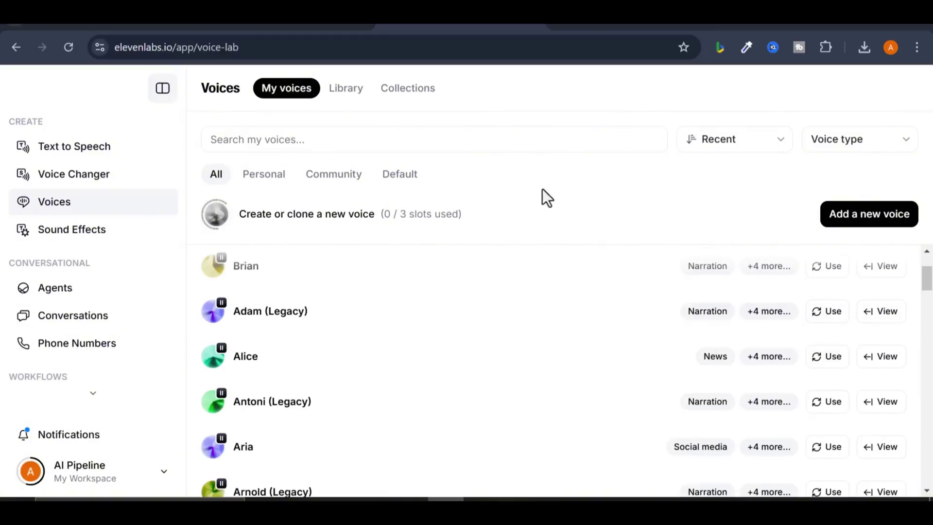
{"action": "left_click", "coordinate": [214, 314]}
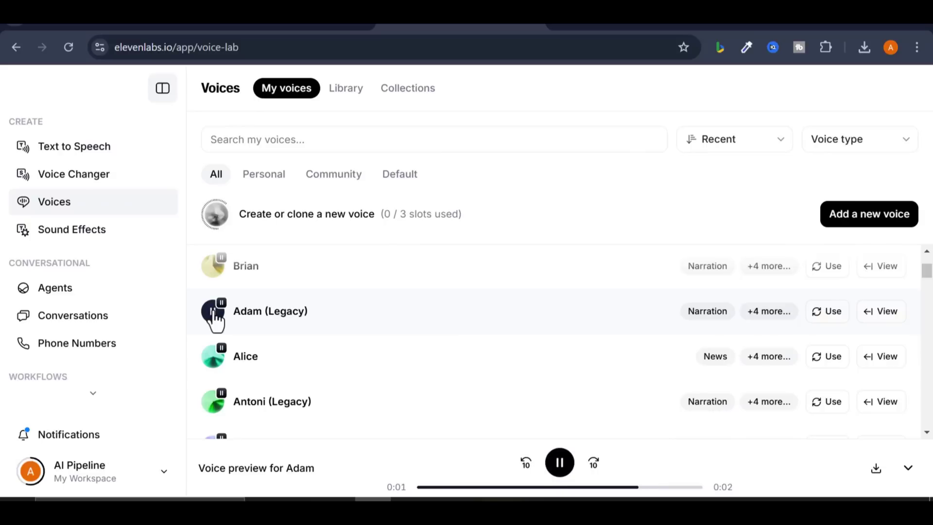
{"action": "left_click", "coordinate": [214, 359]}
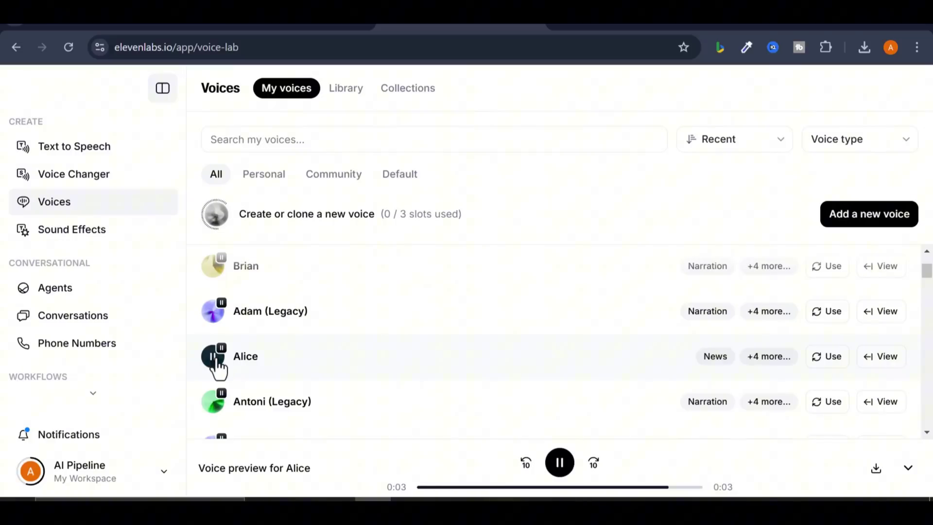
{"action": "left_click", "coordinate": [214, 402]}
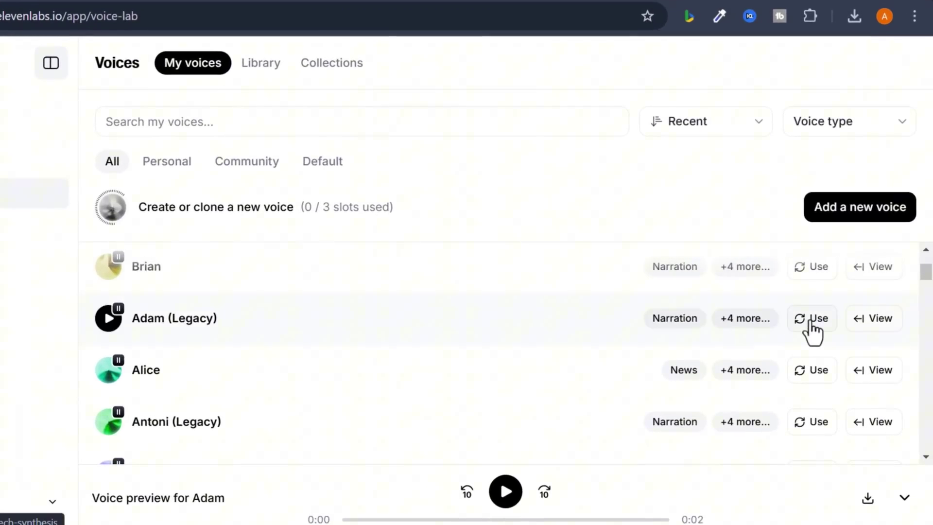
Use Adam, paste the 251-character motivational paragraph and generate a 17-second speech clip.
{"action": "left_click", "coordinate": [811, 319]}
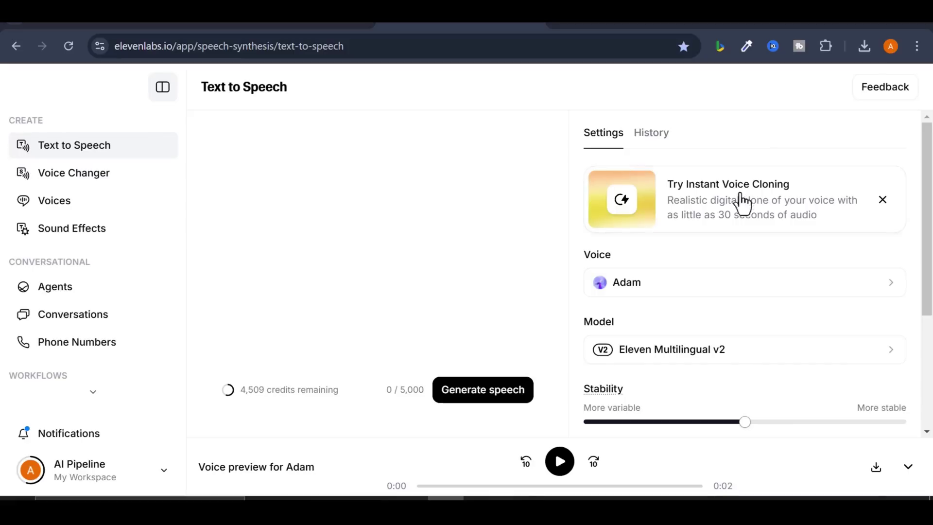
{"action": "scroll", "coordinate": [675, 320], "scroll_direction": "down", "scroll_amount": 2}
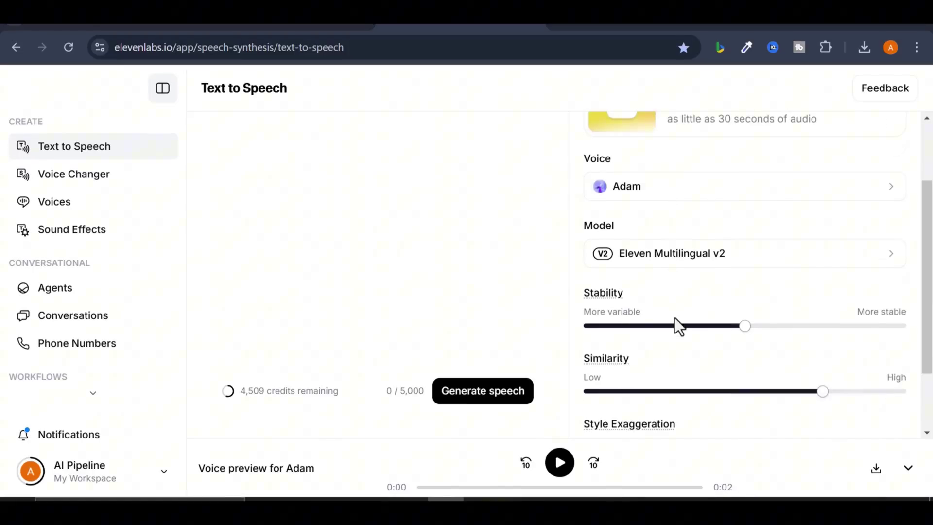
{"action": "scroll", "coordinate": [642, 322], "scroll_direction": "down", "scroll_amount": 2}
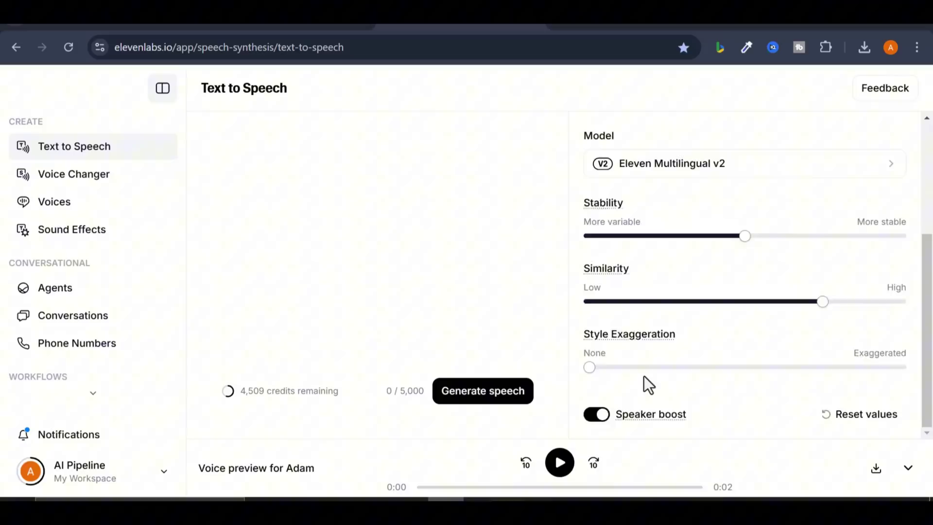
{"action": "scroll", "coordinate": [643, 376], "scroll_direction": "up", "scroll_amount": 4}
{"action": "right_click", "coordinate": [260, 186]}
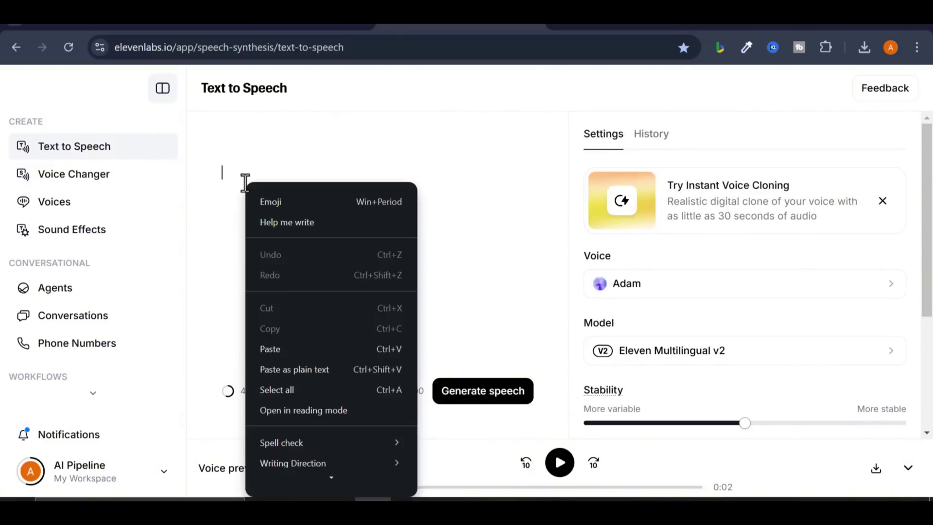
{"action": "left_click", "coordinate": [280, 348]}
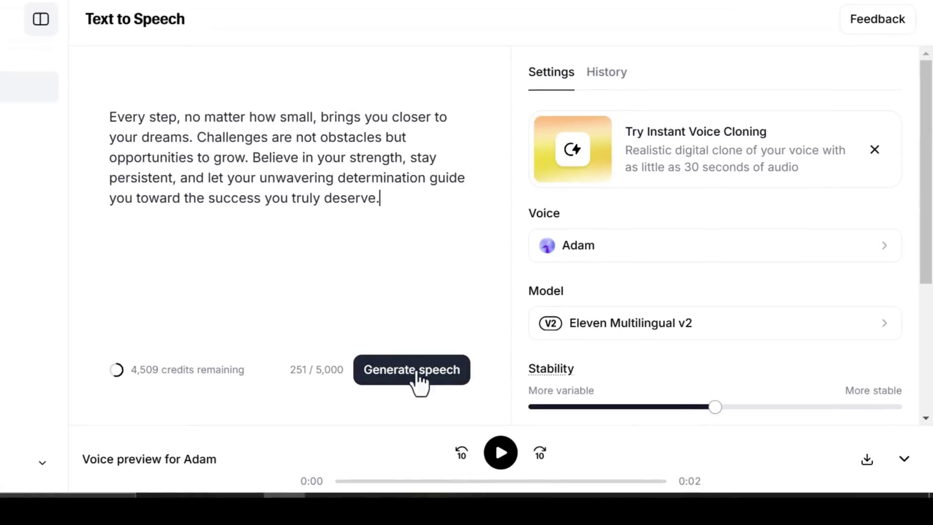
{"action": "left_click", "coordinate": [414, 375]}
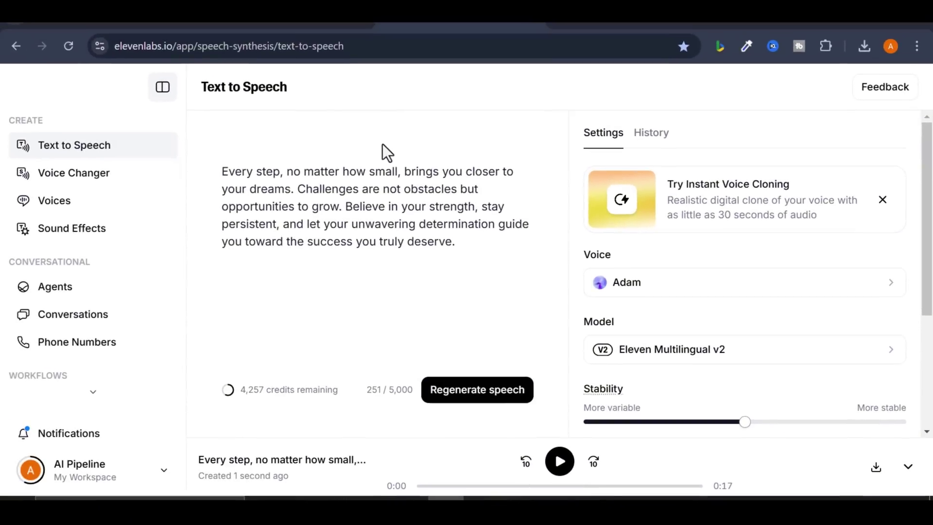
Play the 17-second Adam clip through to the end.
{"action": "left_click", "coordinate": [560, 464]}
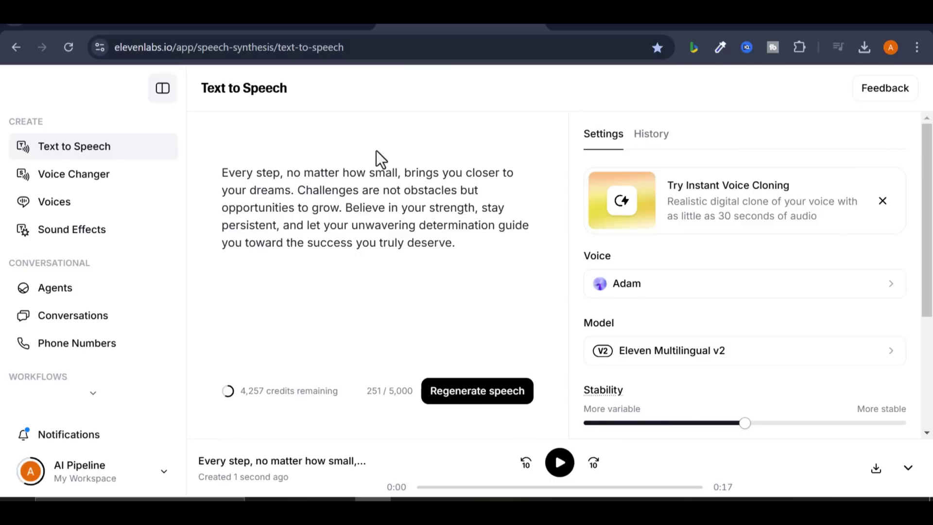
Switch the voice to Bill, regenerate the paragraph as a 19-second clip and play it.
{"action": "left_click", "coordinate": [685, 299]}
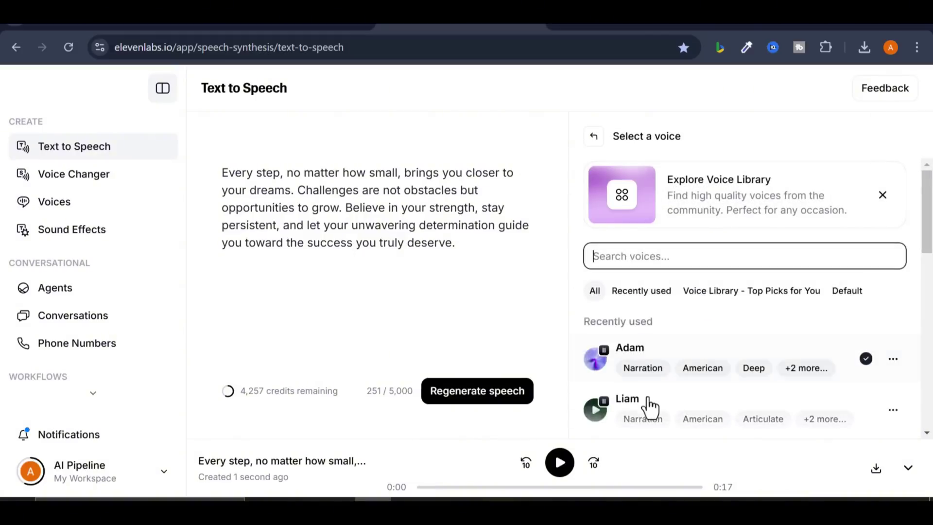
{"action": "scroll", "coordinate": [649, 407], "scroll_direction": "down", "scroll_amount": 2}
{"action": "scroll", "coordinate": [649, 406], "scroll_direction": "down", "scroll_amount": 3}
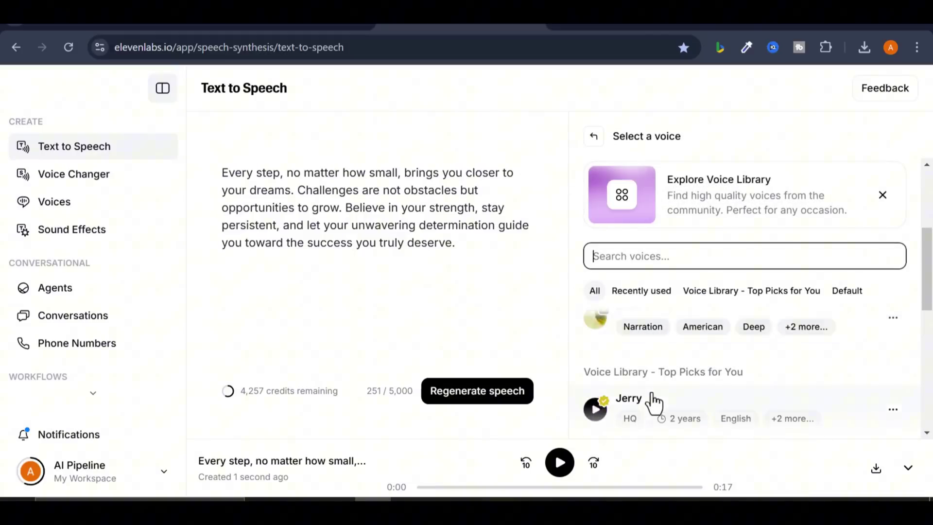
{"action": "scroll", "coordinate": [653, 403], "scroll_direction": "up", "scroll_amount": 3}
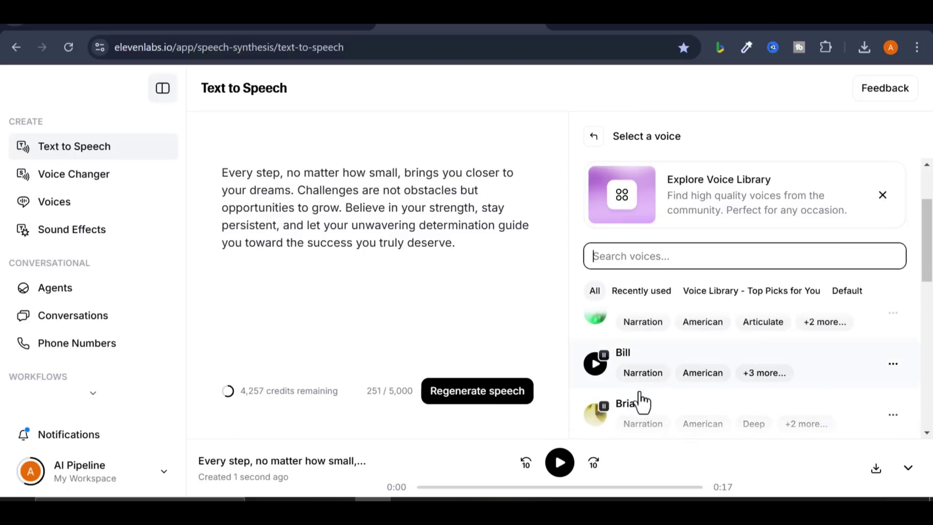
{"action": "left_click", "coordinate": [650, 370]}
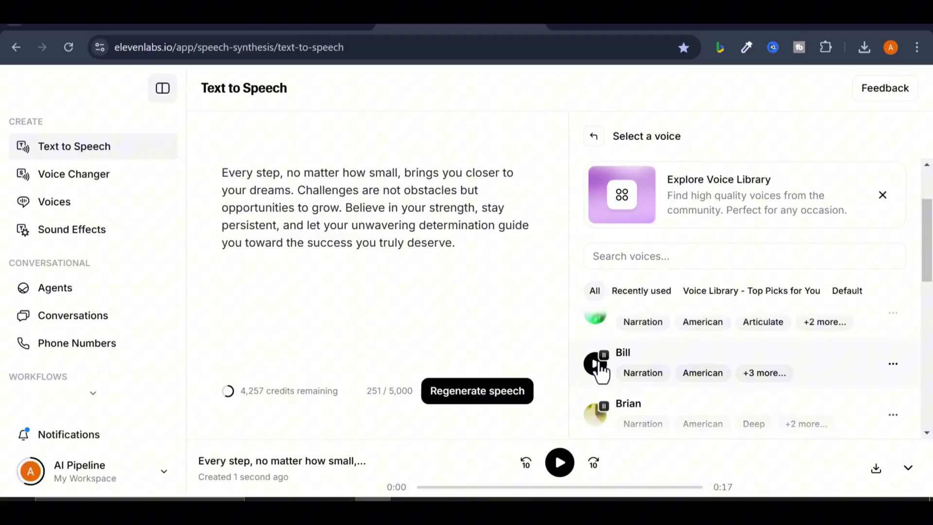
{"action": "left_click", "coordinate": [640, 375]}
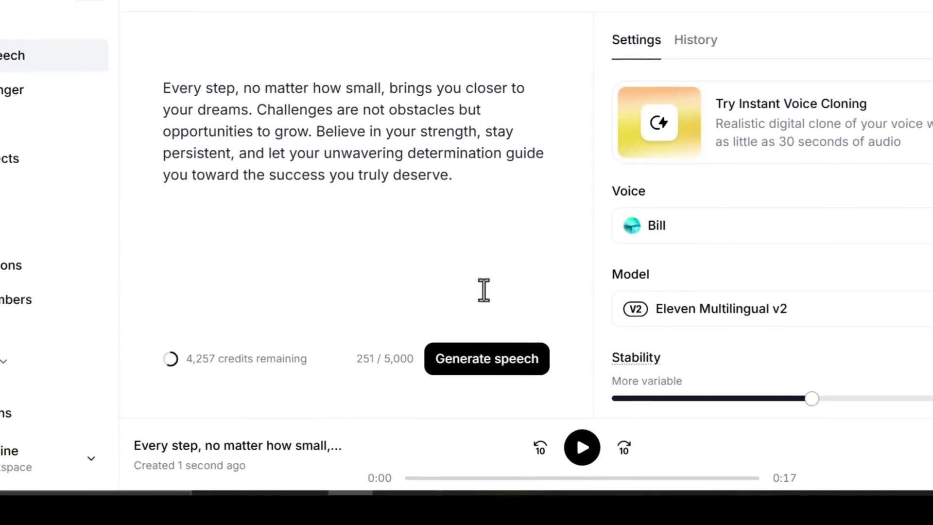
{"action": "left_click", "coordinate": [489, 367]}
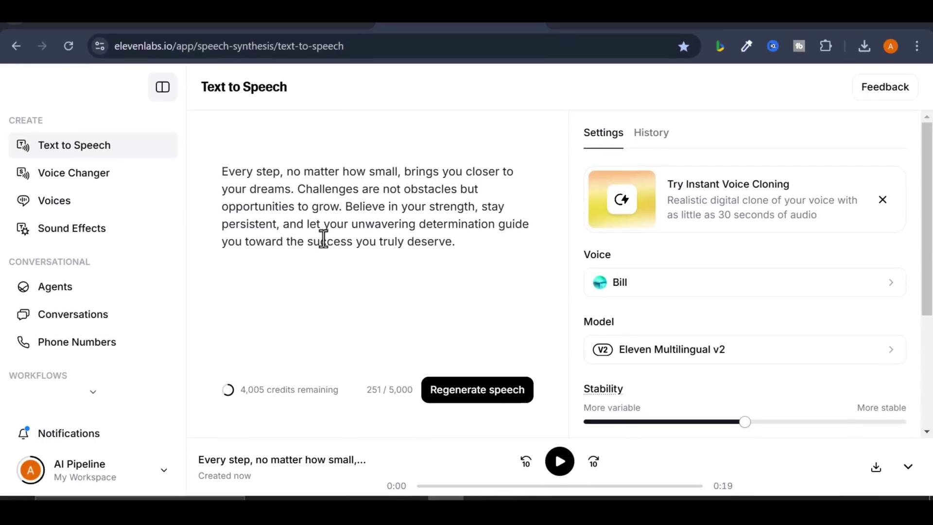
{"action": "left_click", "coordinate": [560, 464]}
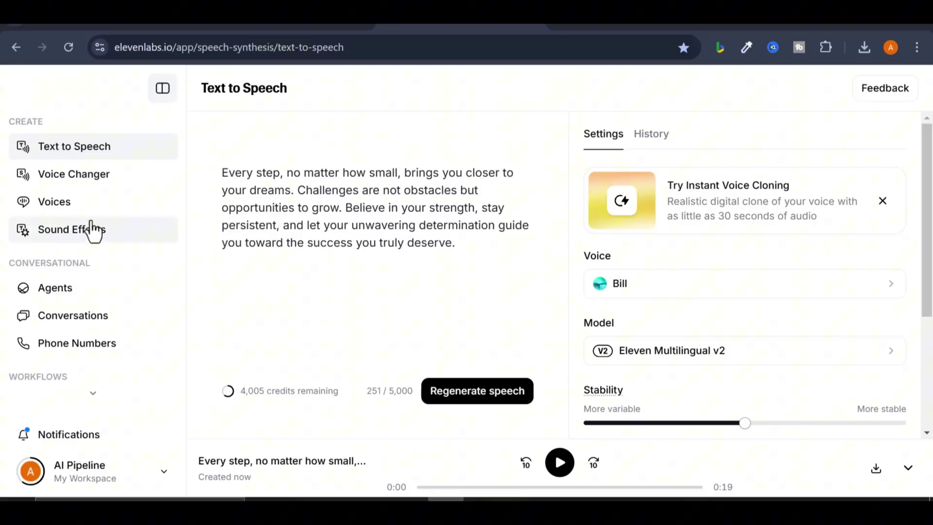
Go from the Voices page to the public voice library.
{"action": "left_click", "coordinate": [48, 203]}
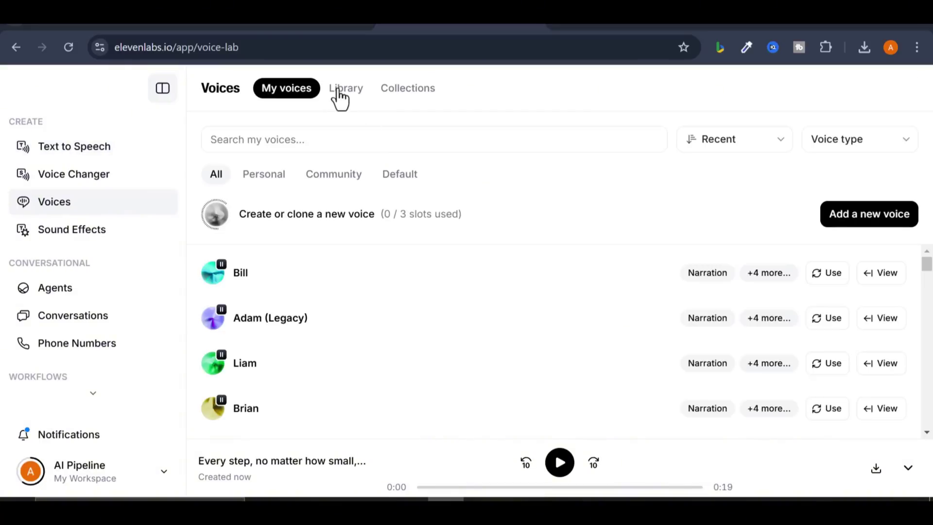
{"action": "left_click", "coordinate": [346, 89]}
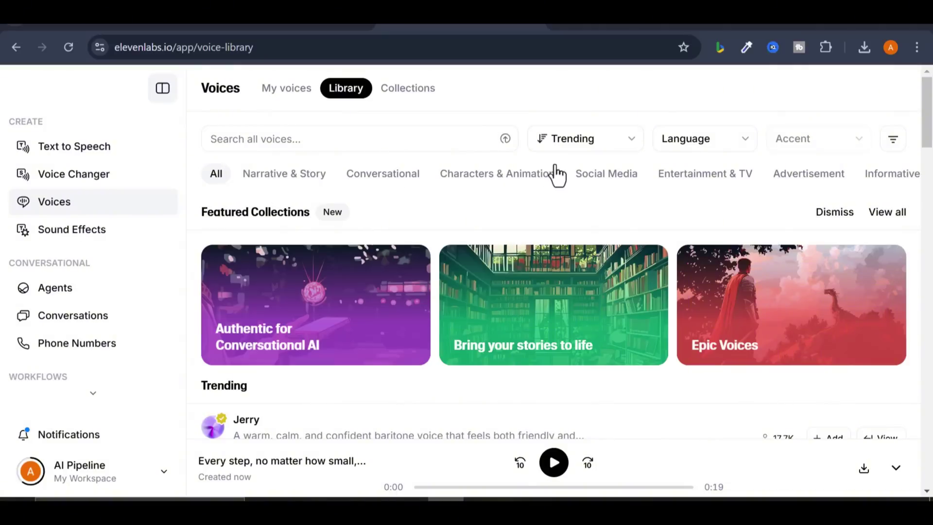
{"action": "scroll", "coordinate": [346, 277], "scroll_direction": "down", "scroll_amount": 5}
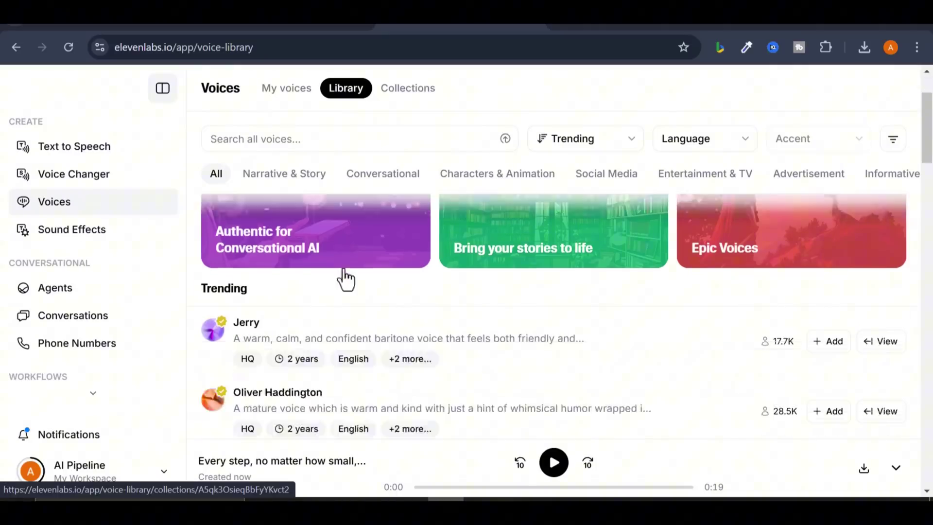
{"action": "scroll", "coordinate": [329, 281], "scroll_direction": "up", "scroll_amount": 2}
{"action": "scroll", "coordinate": [402, 156], "scroll_direction": "down", "scroll_amount": 2}
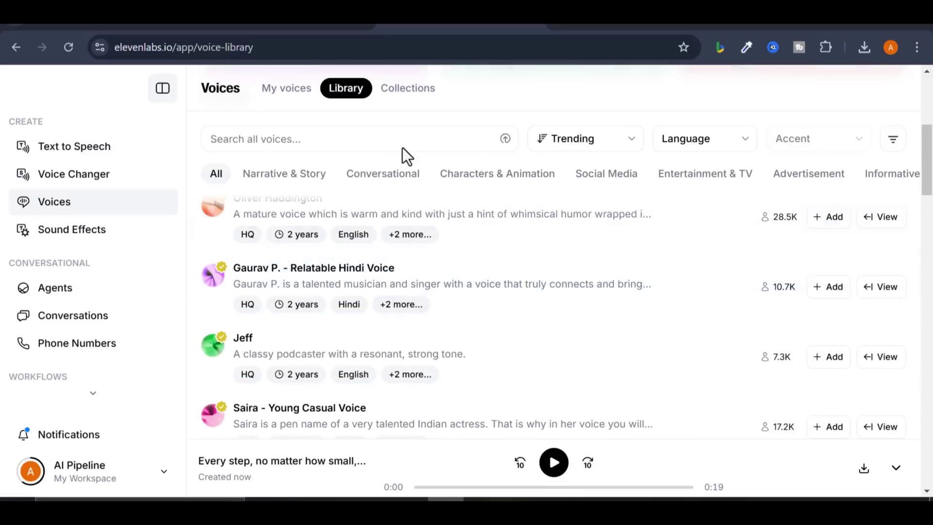
{"action": "scroll", "coordinate": [368, 237], "scroll_direction": "up", "scroll_amount": 2}
Play the library previews of Jerry, Oliver Haddington, Gaurav P. and Jeff.
{"action": "left_click", "coordinate": [368, 236]}
{"action": "left_click", "coordinate": [213, 237]}
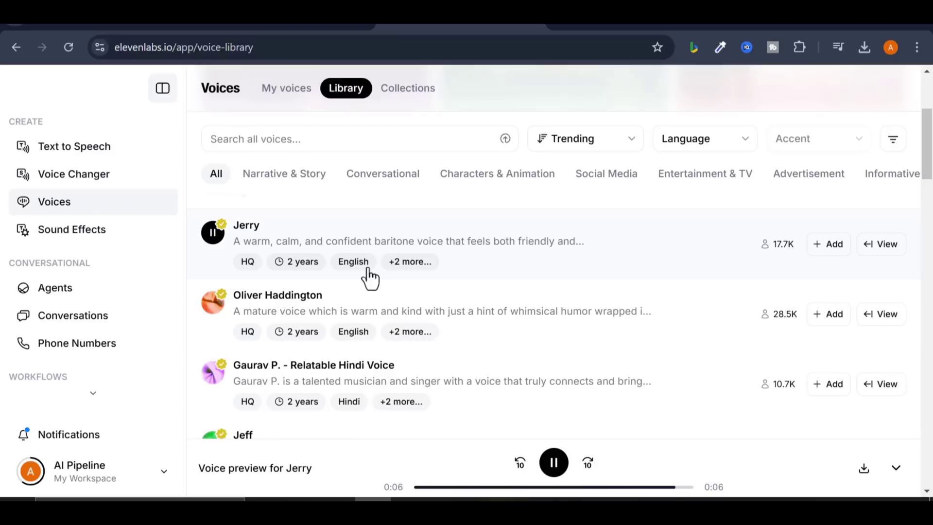
{"action": "left_click", "coordinate": [213, 303]}
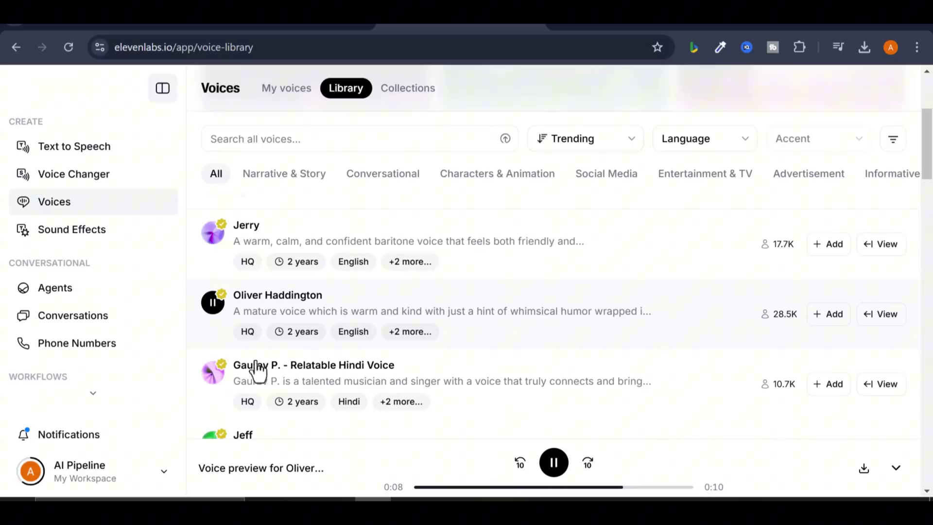
{"action": "scroll", "coordinate": [230, 392], "scroll_direction": "down", "scroll_amount": 2}
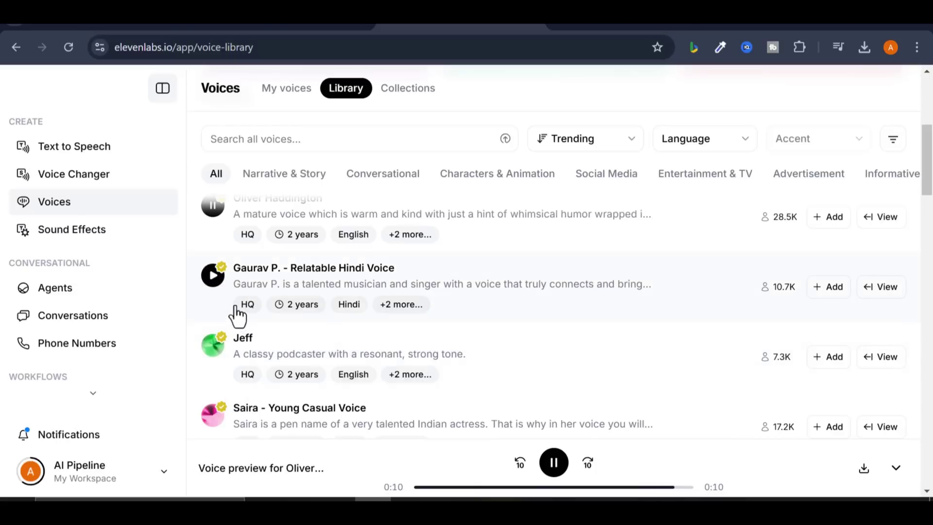
{"action": "left_click", "coordinate": [216, 282]}
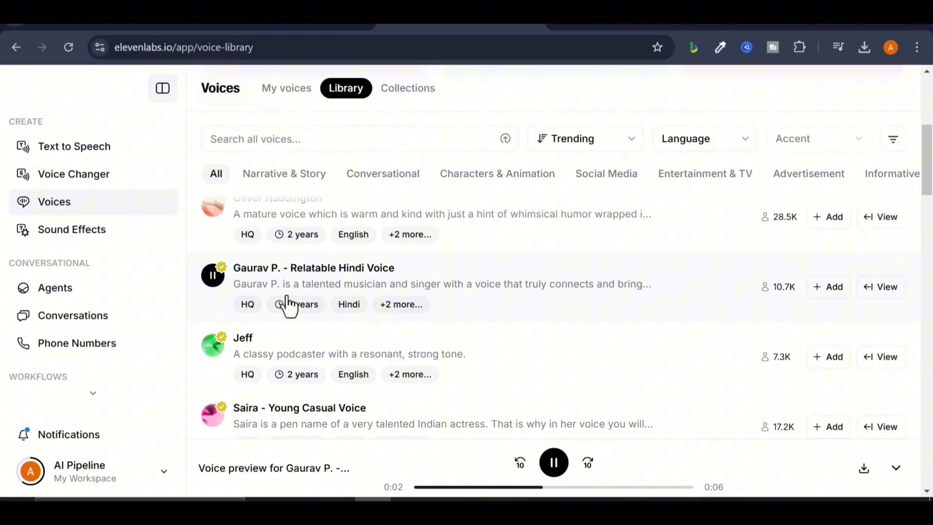
{"action": "left_click", "coordinate": [215, 350]}
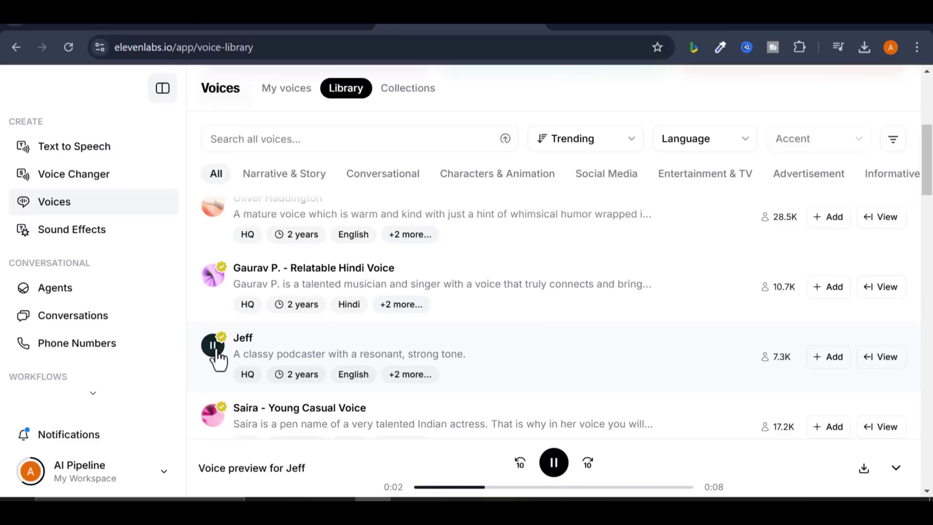
Scroll through the Library voice list, ending on the Subscription page's Free, Starter, Creator and Pro plans.
{"action": "scroll", "coordinate": [242, 353], "scroll_direction": "down", "scroll_amount": 2}
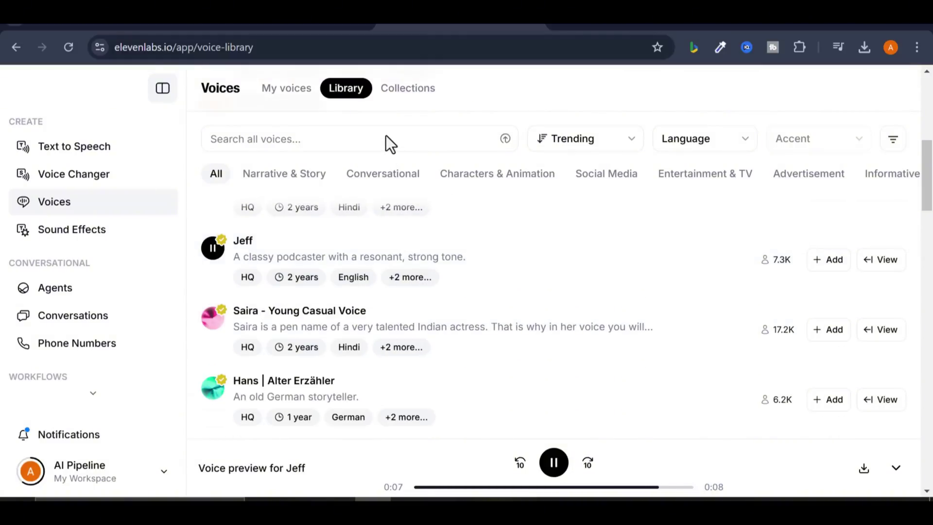
{"action": "scroll", "coordinate": [411, 262], "scroll_direction": "down", "scroll_amount": 6}
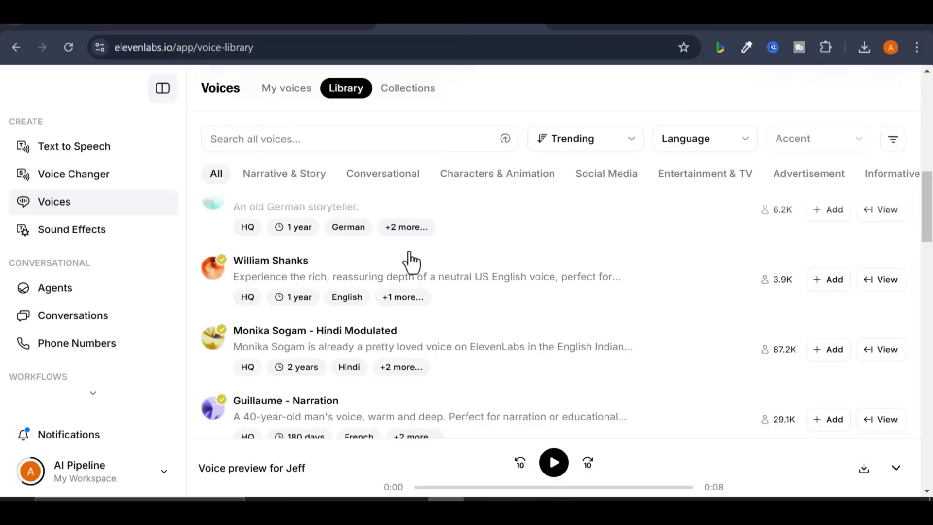
{"action": "scroll", "coordinate": [391, 281], "scroll_direction": "down", "scroll_amount": 4}
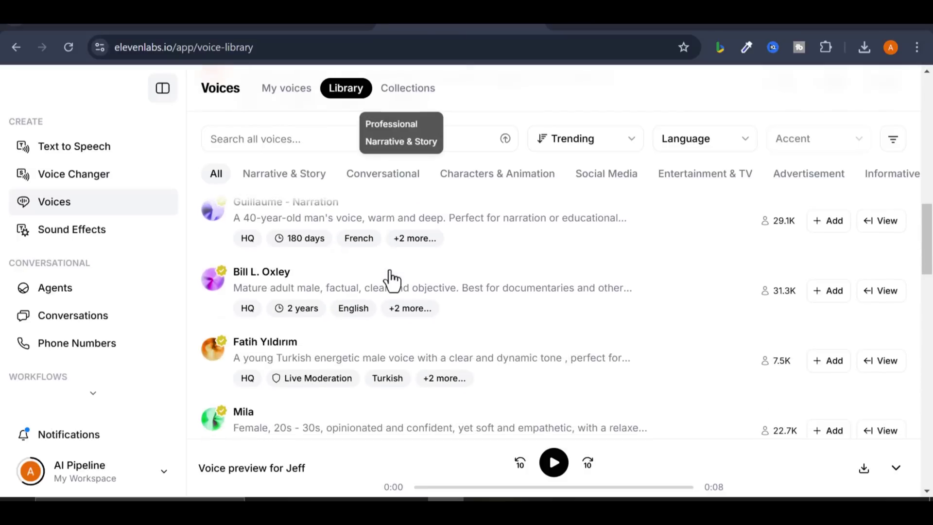
{"action": "scroll", "coordinate": [391, 281], "scroll_direction": "down", "scroll_amount": 8}
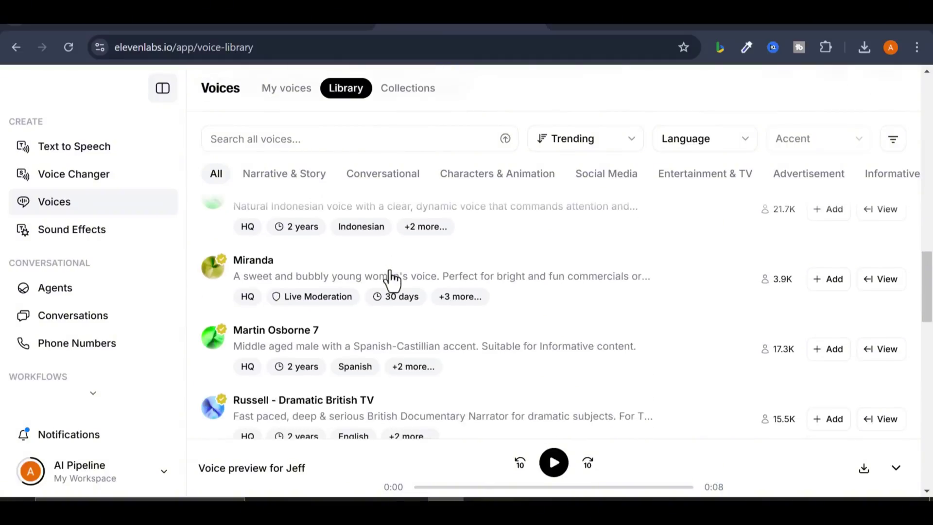
{"action": "scroll", "coordinate": [391, 281], "scroll_direction": "down", "scroll_amount": 12}
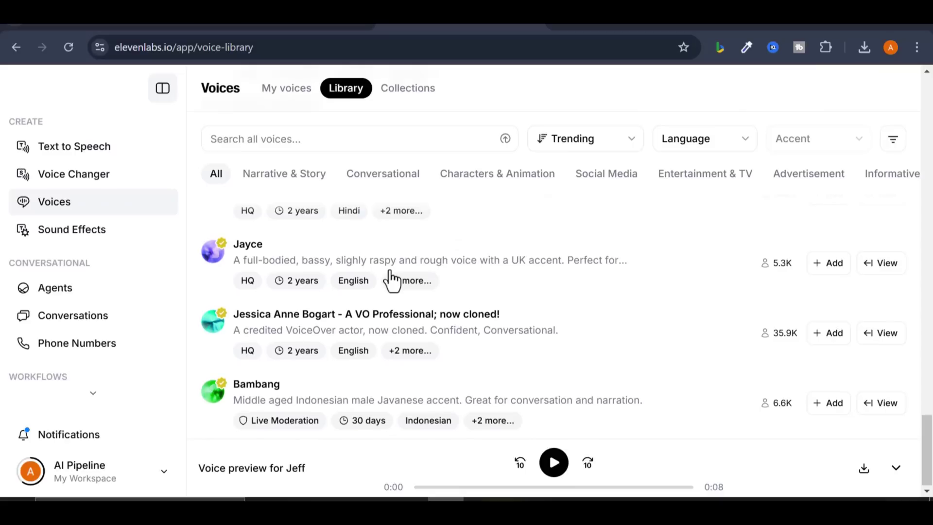
{"action": "scroll", "coordinate": [392, 281], "scroll_direction": "up", "scroll_amount": 10}
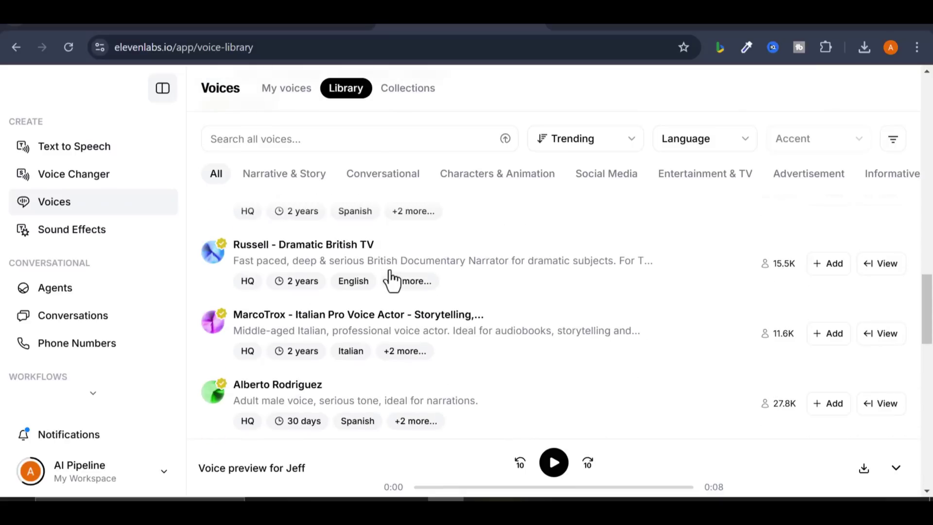
{"action": "scroll", "coordinate": [390, 277], "scroll_direction": "down", "scroll_amount": 5}
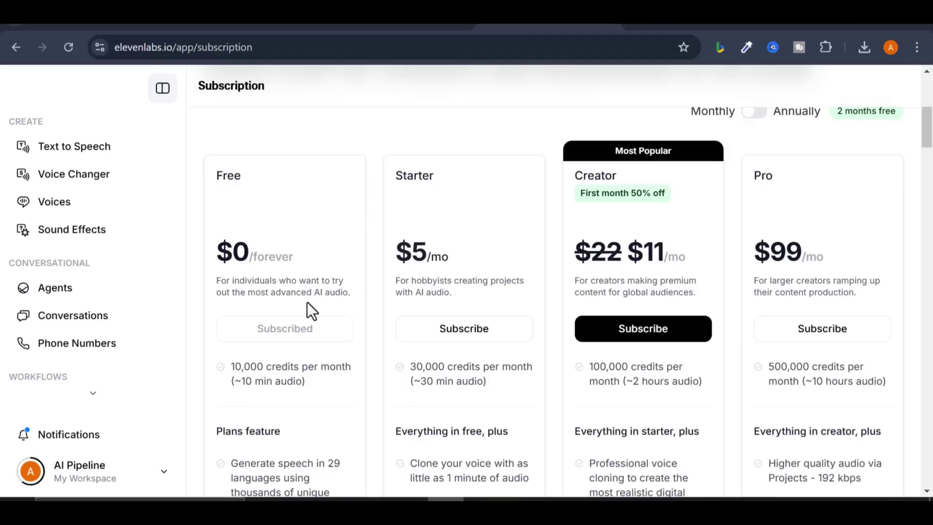
{"action": "scroll", "coordinate": [307, 302], "scroll_direction": "down", "scroll_amount": 2}
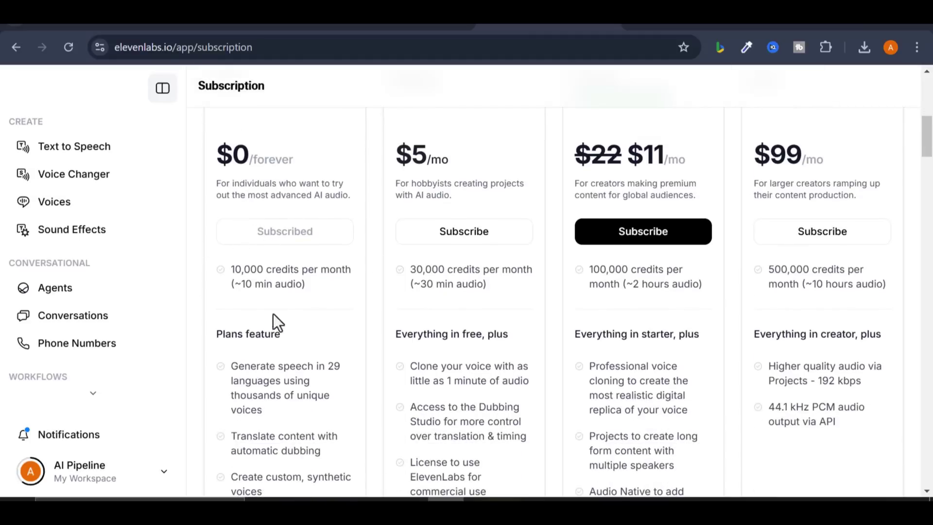
{"action": "scroll", "coordinate": [274, 367], "scroll_direction": "down", "scroll_amount": 4}
{"action": "scroll", "coordinate": [273, 381], "scroll_direction": "up", "scroll_amount": 4}
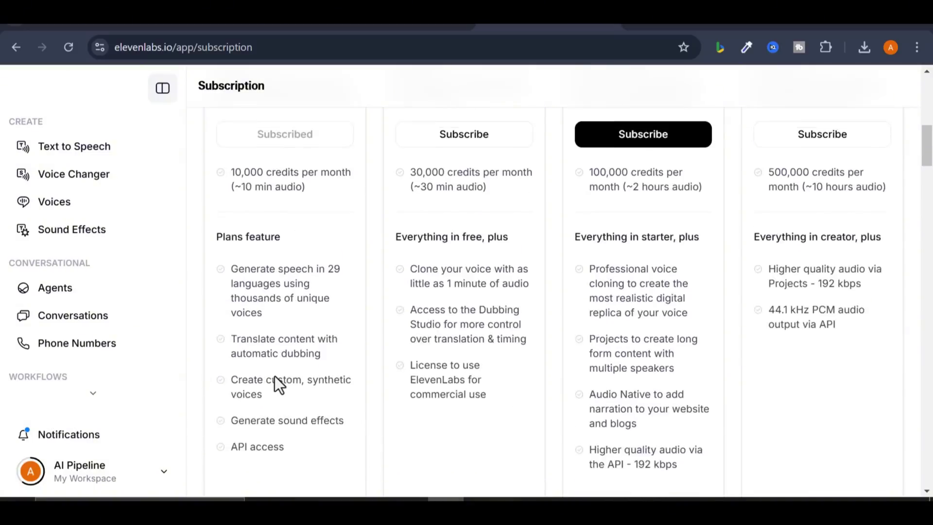
{"action": "scroll", "coordinate": [276, 375], "scroll_direction": "down", "scroll_amount": 2}
{"action": "scroll", "coordinate": [265, 446], "scroll_direction": "up", "scroll_amount": 2}
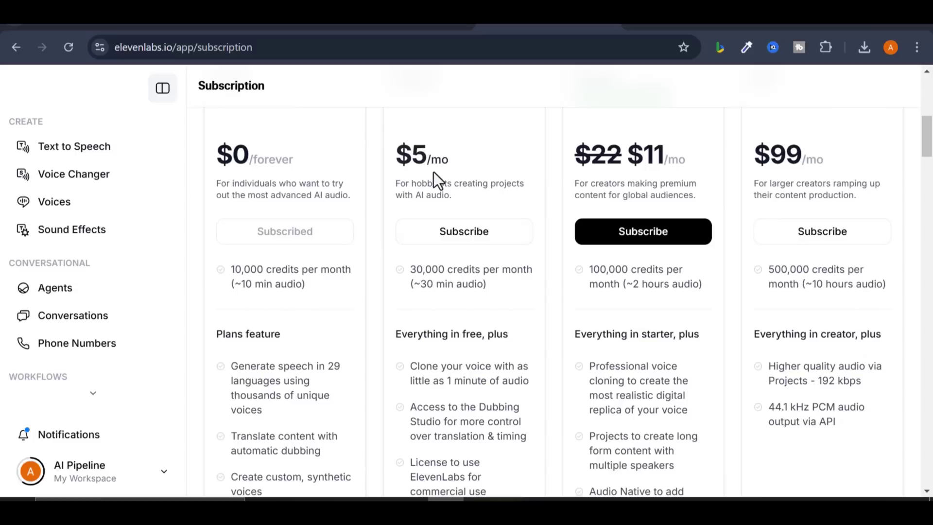
{"action": "scroll", "coordinate": [435, 180], "scroll_direction": "down", "scroll_amount": 2}
{"action": "scroll", "coordinate": [440, 189], "scroll_direction": "down", "scroll_amount": 2}
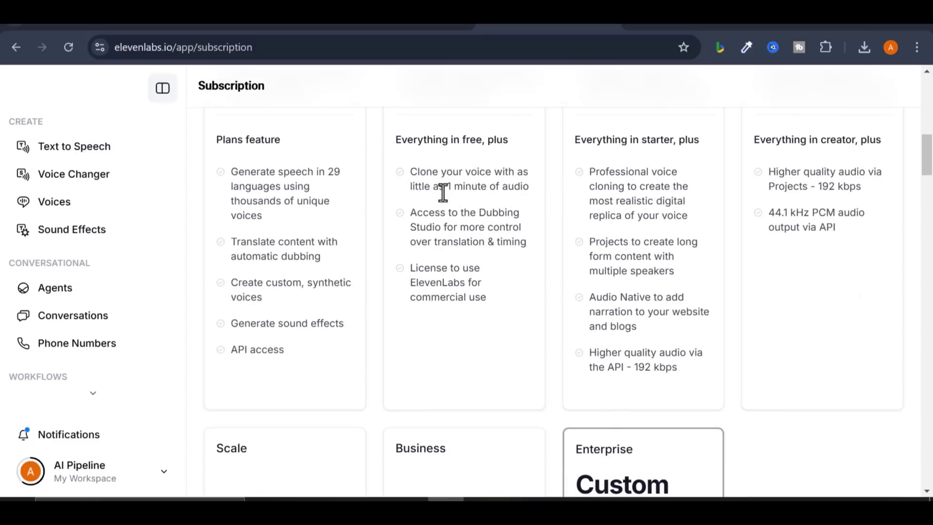
{"action": "scroll", "coordinate": [468, 302], "scroll_direction": "up", "scroll_amount": 4}
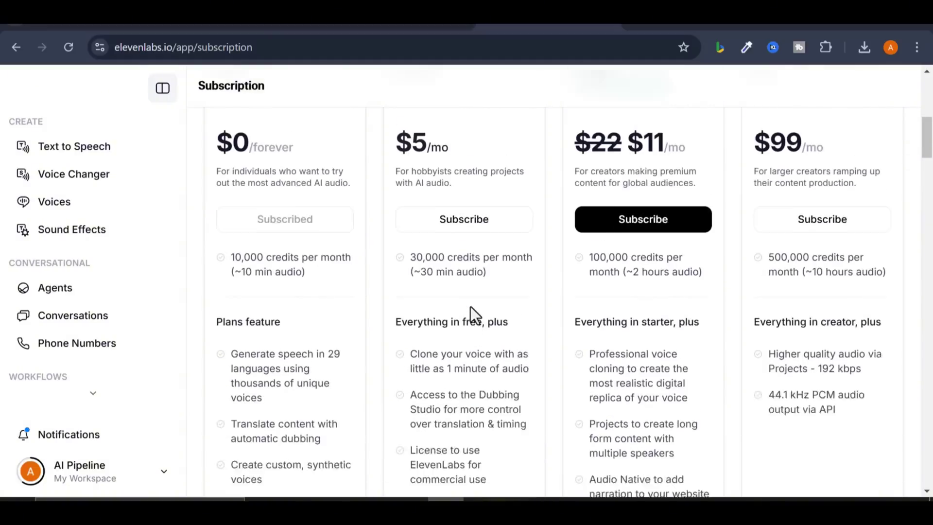
{"action": "scroll", "coordinate": [579, 183], "scroll_direction": "up", "scroll_amount": 3}
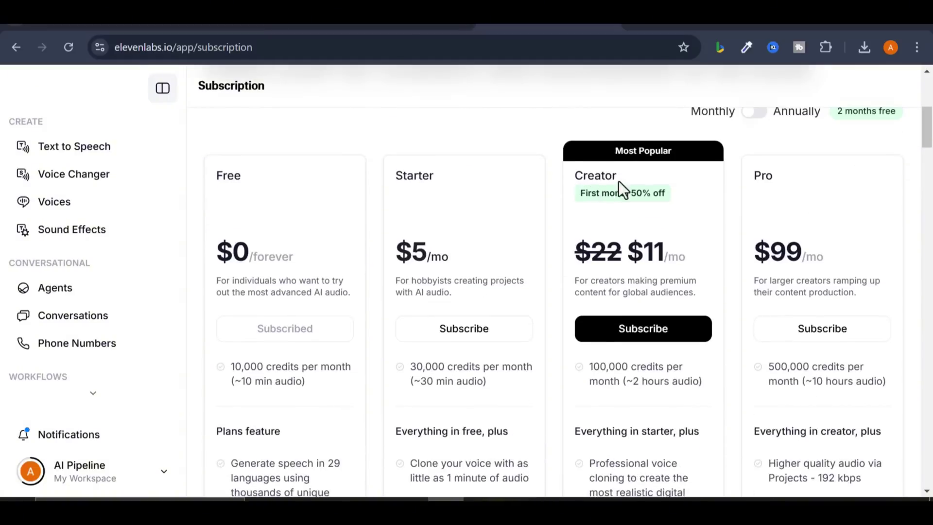
{"action": "scroll", "coordinate": [616, 240], "scroll_direction": "down", "scroll_amount": 2}
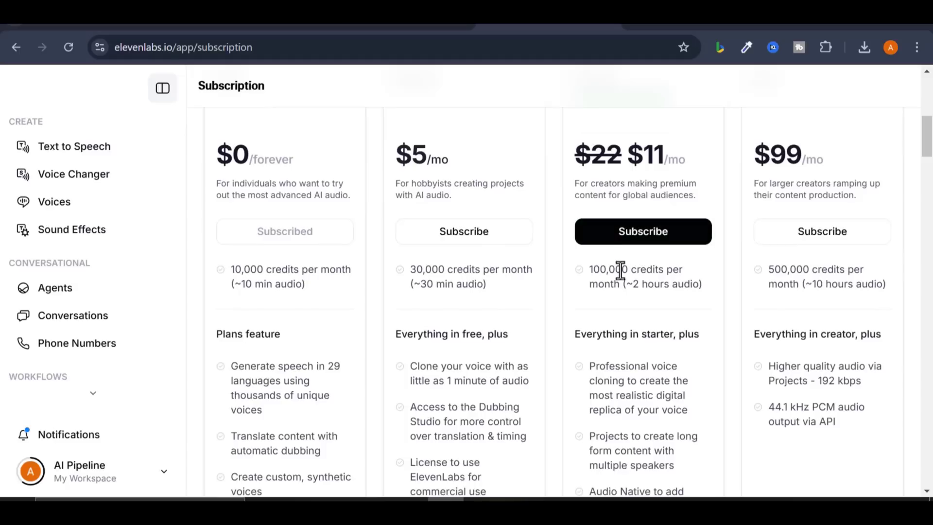
{"action": "scroll", "coordinate": [619, 267], "scroll_direction": "down", "scroll_amount": 6}
{"action": "scroll", "coordinate": [621, 270], "scroll_direction": "down", "scroll_amount": 4}
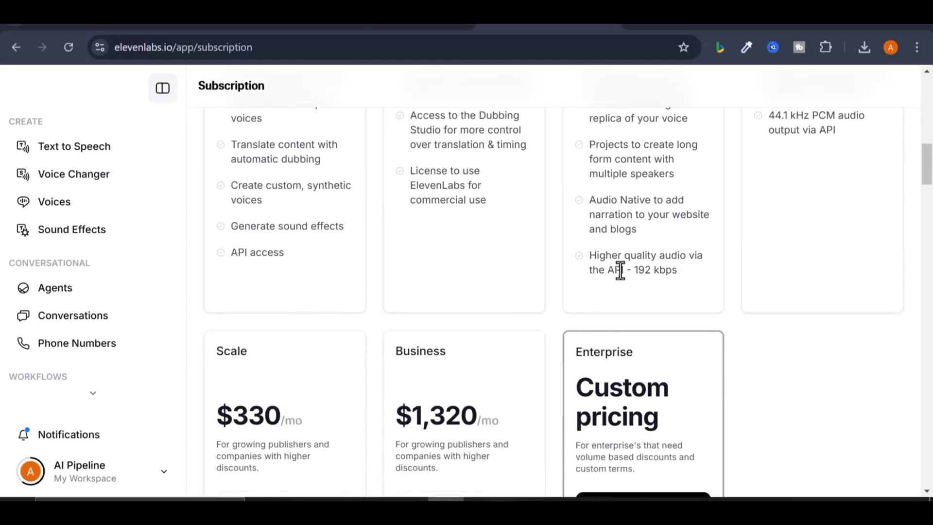
{"action": "scroll", "coordinate": [621, 270], "scroll_direction": "up", "scroll_amount": 9}
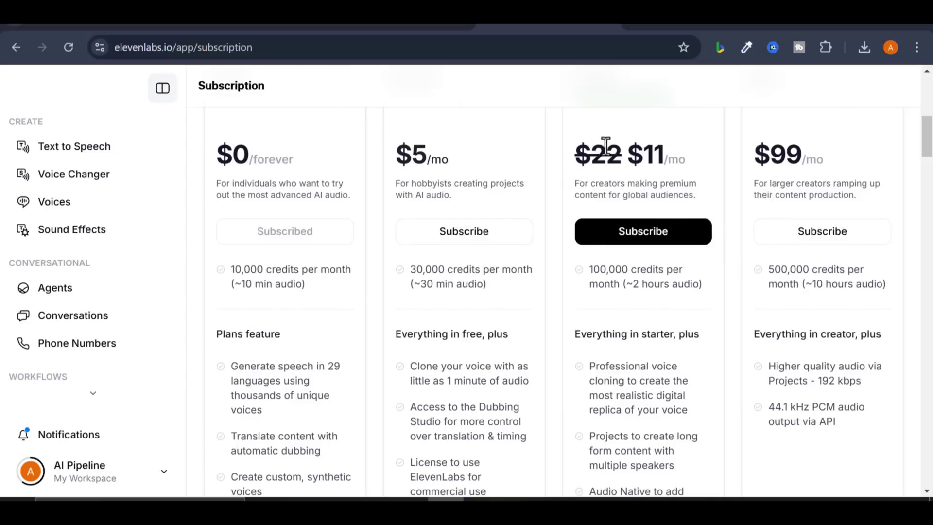
{"action": "scroll", "coordinate": [631, 183], "scroll_direction": "down", "scroll_amount": 4}
{"action": "scroll", "coordinate": [631, 184], "scroll_direction": "up", "scroll_amount": 2}
{"action": "scroll", "coordinate": [636, 219], "scroll_direction": "up", "scroll_amount": 2}
{"action": "scroll", "coordinate": [644, 243], "scroll_direction": "down", "scroll_amount": 4}
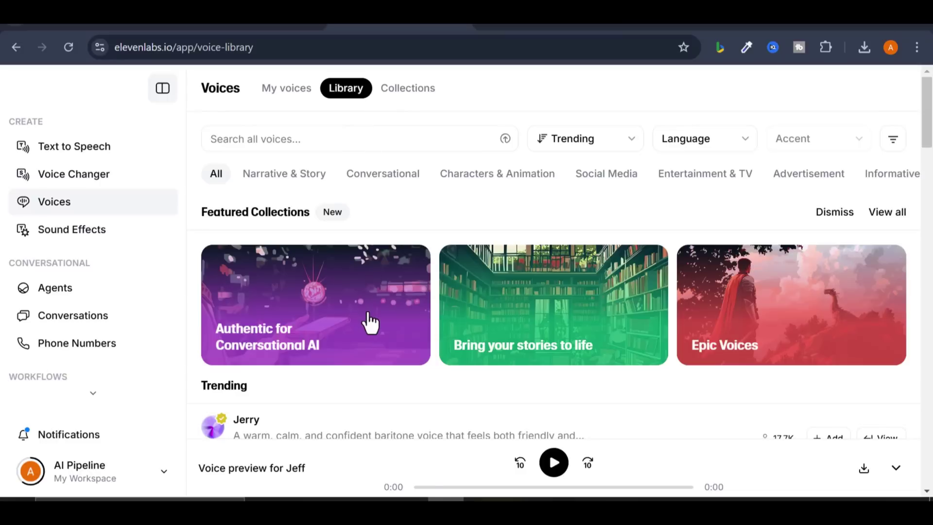
Scroll up and down the Trending voices list in the library, past voices like Jeff, Saira and Hans.
{"action": "scroll", "coordinate": [366, 322], "scroll_direction": "down", "scroll_amount": 2}
{"action": "scroll", "coordinate": [369, 322], "scroll_direction": "down", "scroll_amount": 2}
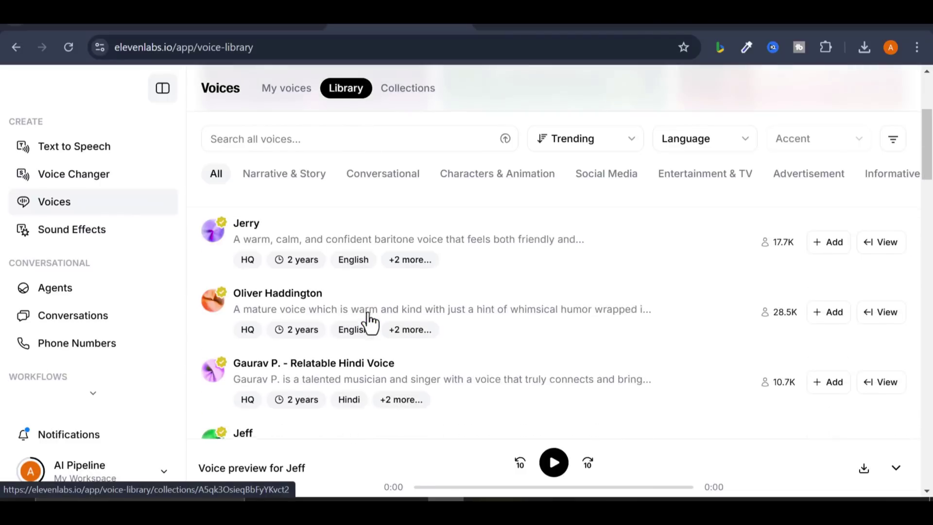
{"action": "scroll", "coordinate": [371, 322], "scroll_direction": "down", "scroll_amount": 4}
{"action": "scroll", "coordinate": [369, 322], "scroll_direction": "up", "scroll_amount": 10}
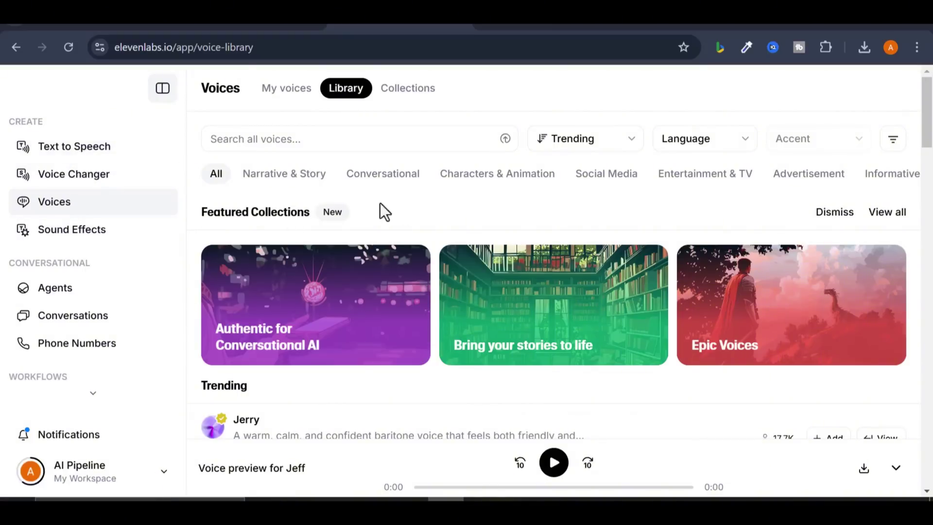
{"action": "scroll", "coordinate": [552, 222], "scroll_direction": "down", "scroll_amount": 6}
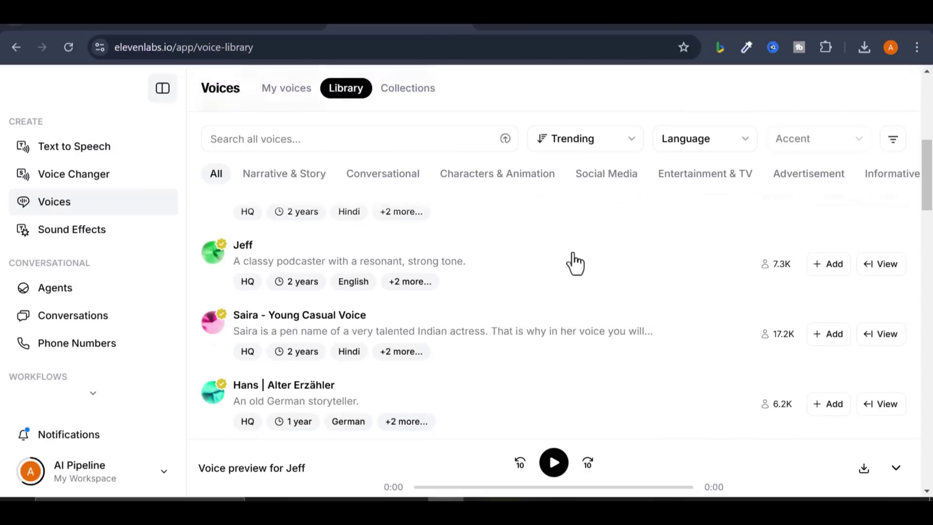
{"action": "scroll", "coordinate": [576, 264], "scroll_direction": "down", "scroll_amount": 6}
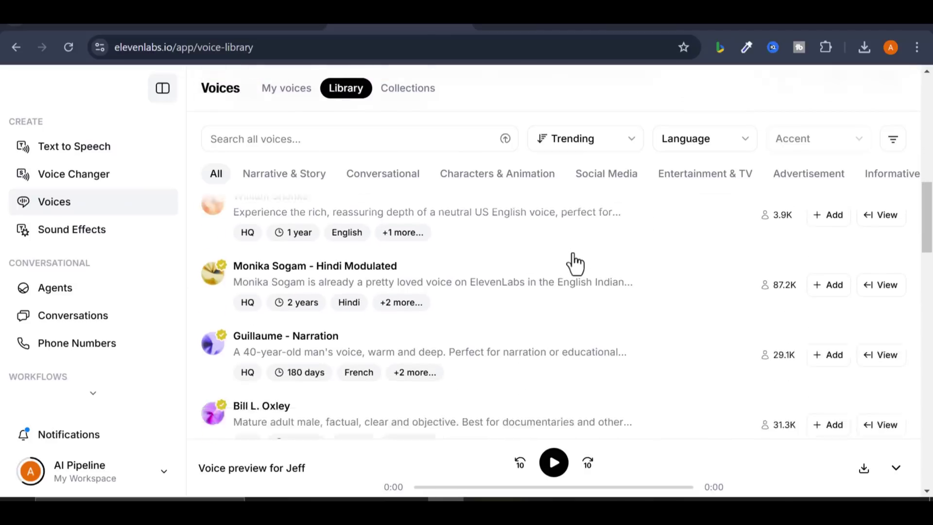
{"action": "scroll", "coordinate": [423, 307], "scroll_direction": "down", "scroll_amount": 4}
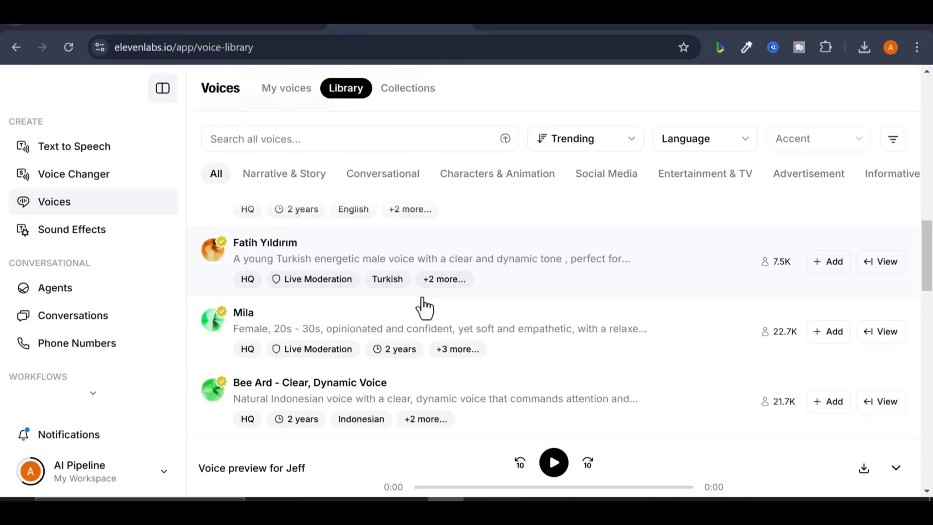
{"action": "scroll", "coordinate": [424, 308], "scroll_direction": "up", "scroll_amount": 5}
{"action": "scroll", "coordinate": [424, 308], "scroll_direction": "up", "scroll_amount": 3}
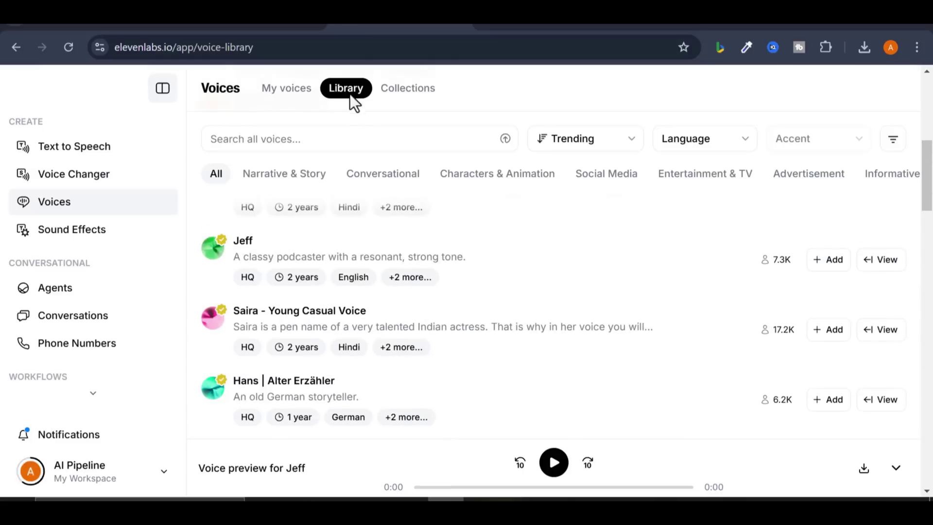